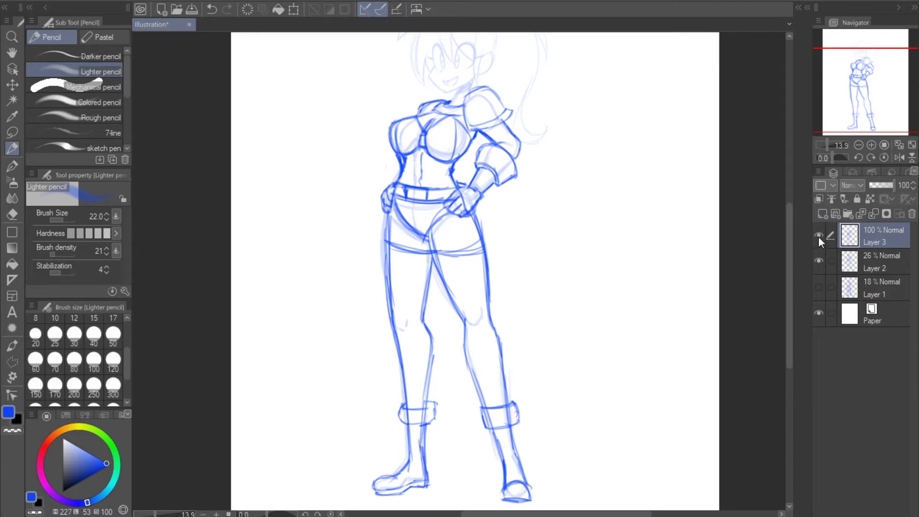
# Compare the Layer 3 and Layer 2 sketches by switching each layer's visibility off and on
pyautogui.click(819, 235)
pyautogui.click(820, 235)
pyautogui.click(819, 234)
pyautogui.click(819, 235)
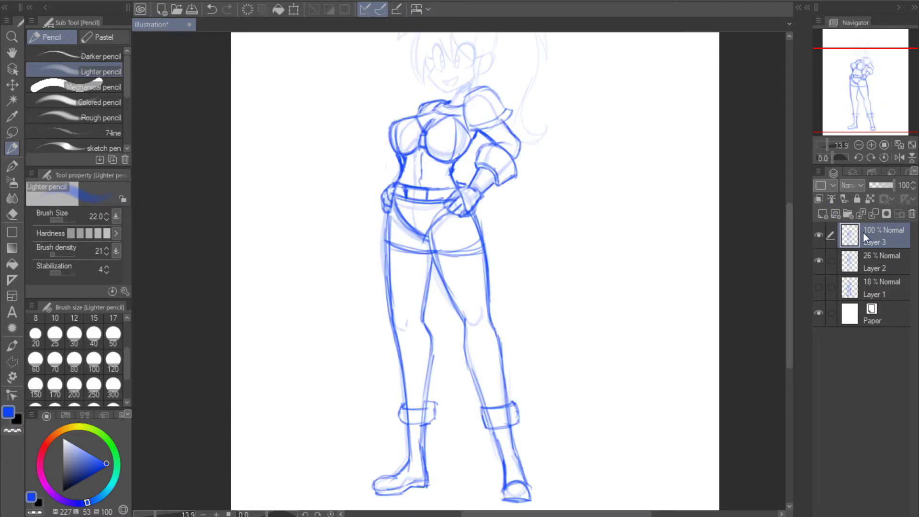
pyautogui.click(819, 260)
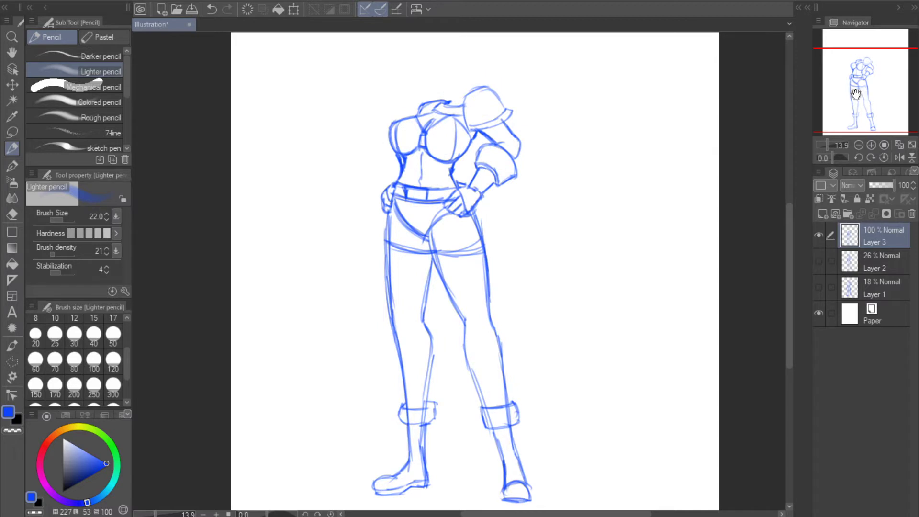
pyautogui.moveTo(855, 95); pyautogui.dragTo(861, 104)
pyautogui.click(818, 261)
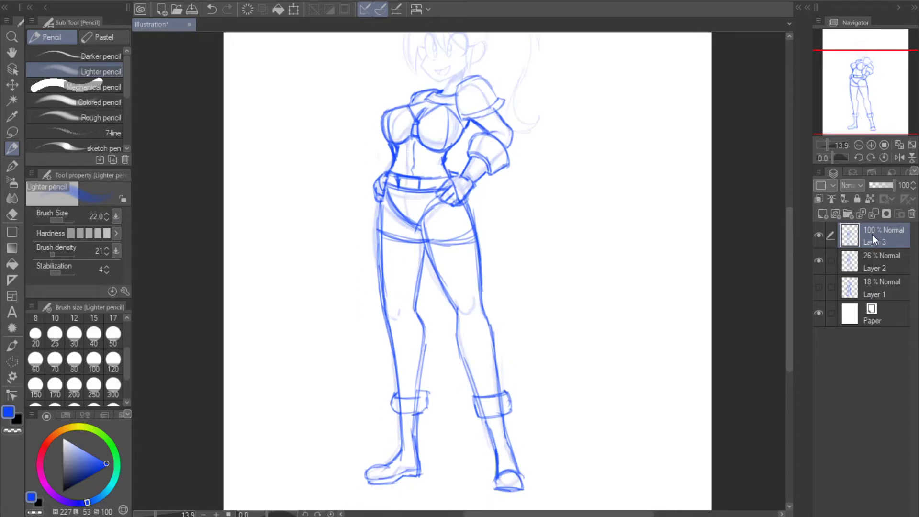
# Lower Layer 3's opacity to 28% and check the faded sketch against Layer 2
pyautogui.moveTo(881, 183); pyautogui.dragTo(875, 183)
pyautogui.click(818, 261)
pyautogui.click(818, 261)
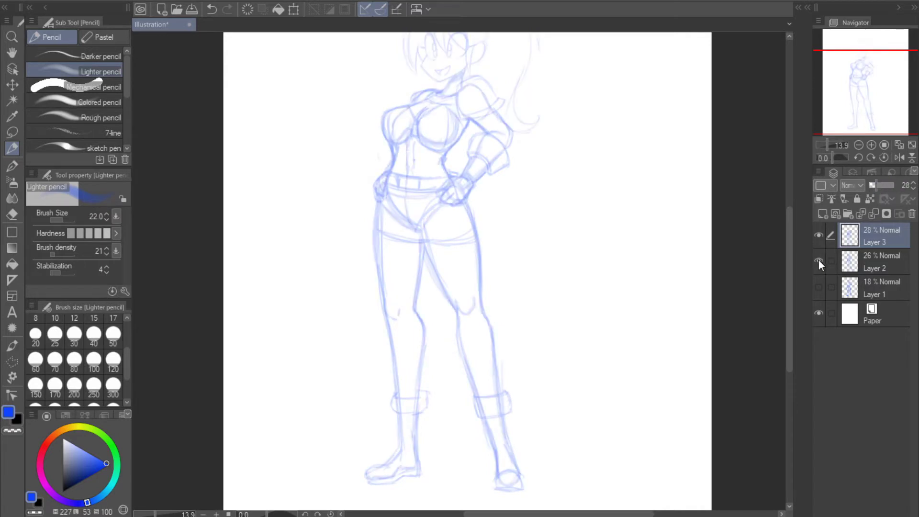
pyautogui.click(818, 234)
pyautogui.click(818, 234)
pyautogui.click(875, 257)
pyautogui.click(876, 238)
pyautogui.click(877, 256)
pyautogui.click(876, 231)
pyautogui.moveTo(873, 104); pyautogui.dragTo(866, 86)
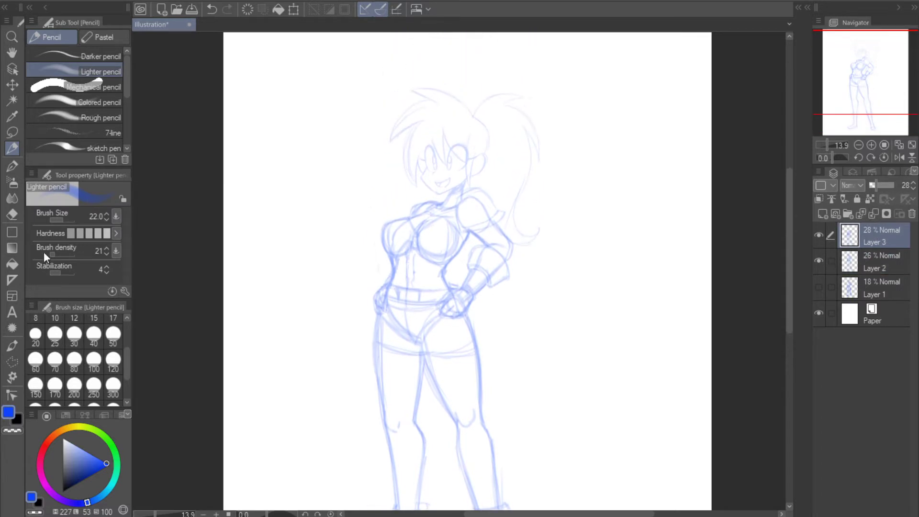
# Set up the G-pen with black and brush size 25, then try a stroke and undo it
pyautogui.click(13, 166)
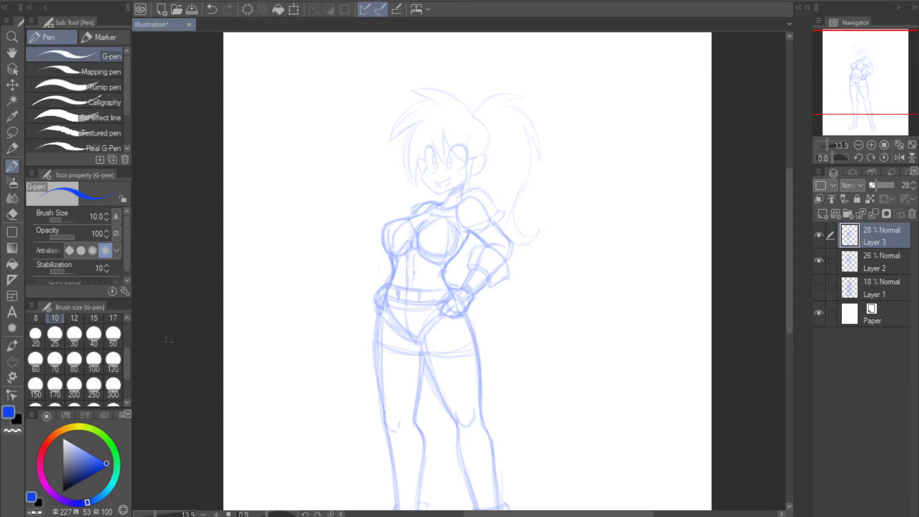
pyautogui.moveTo(86, 456); pyautogui.dragTo(63, 491)
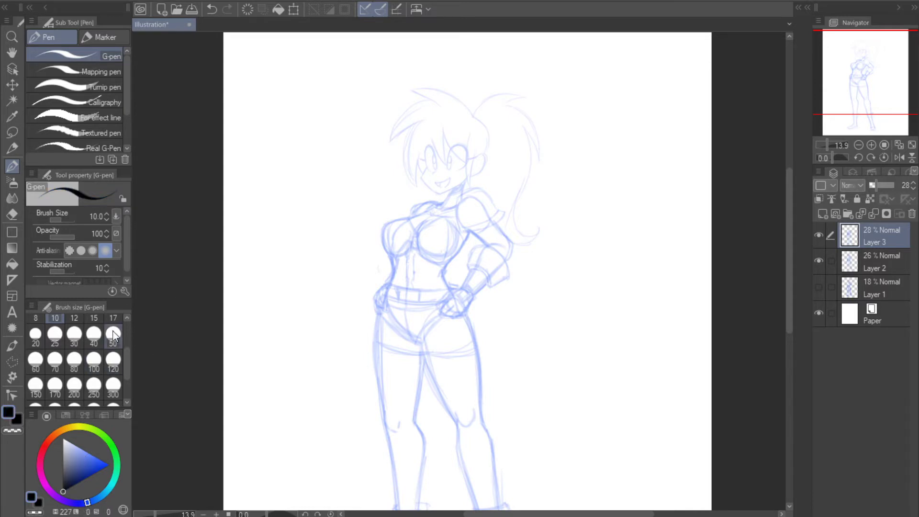
pyautogui.click(55, 334)
pyautogui.moveTo(257, 184)
pyautogui.mouseDown()
pyautogui.moveTo(364, 118)
pyautogui.moveTo(450, 201)
pyautogui.mouseUp()
pyautogui.click(214, 9)
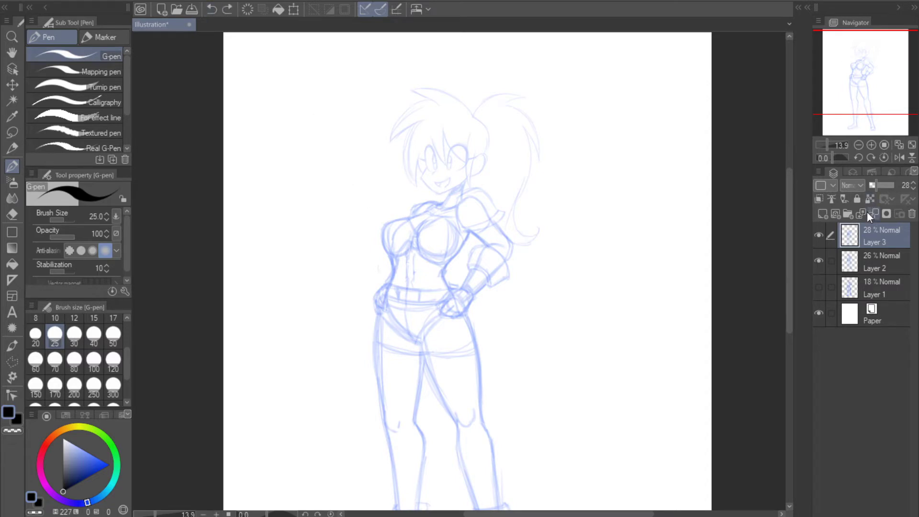
# Add a new raster layer above Layer 3, try out a few pen strokes on it and clear them
pyautogui.click(823, 214)
pyautogui.moveTo(249, 131)
pyautogui.mouseDown()
pyautogui.moveTo(283, 72)
pyautogui.moveTo(324, 147)
pyautogui.moveTo(341, 245)
pyautogui.mouseUp()
pyautogui.moveTo(311, 135)
pyautogui.mouseDown()
pyautogui.moveTo(302, 186)
pyautogui.moveTo(316, 229)
pyautogui.mouseUp()
pyautogui.moveTo(292, 143)
pyautogui.mouseDown()
pyautogui.moveTo(286, 183)
pyautogui.moveTo(303, 251)
pyautogui.mouseUp()
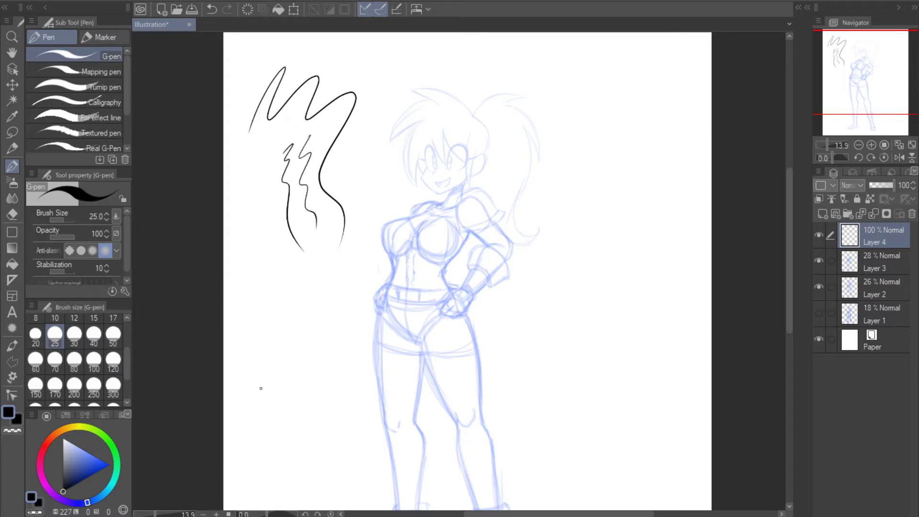
pyautogui.click(247, 10)
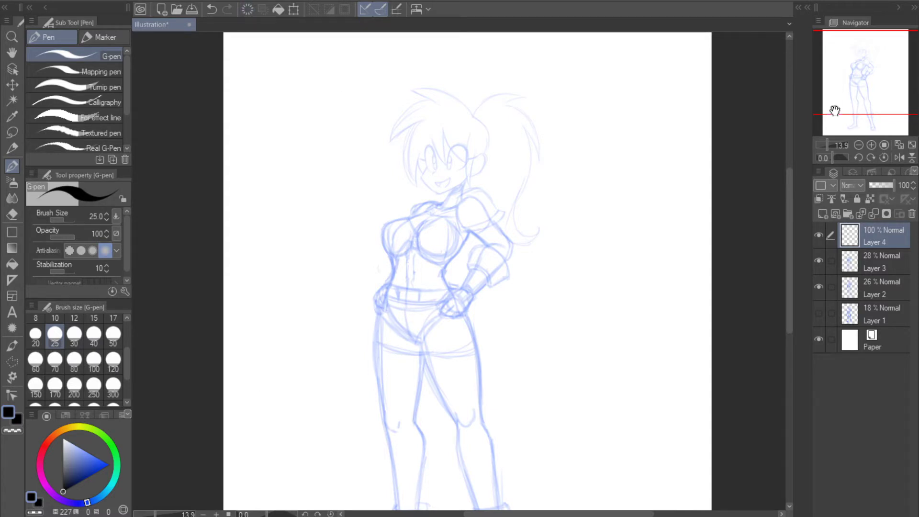
# Reduce the G-pen brush size to 9 for inking the character's head close up
pyautogui.moveTo(828, 146); pyautogui.dragTo(831, 144)
pyautogui.moveTo(856, 74); pyautogui.dragTo(853, 62)
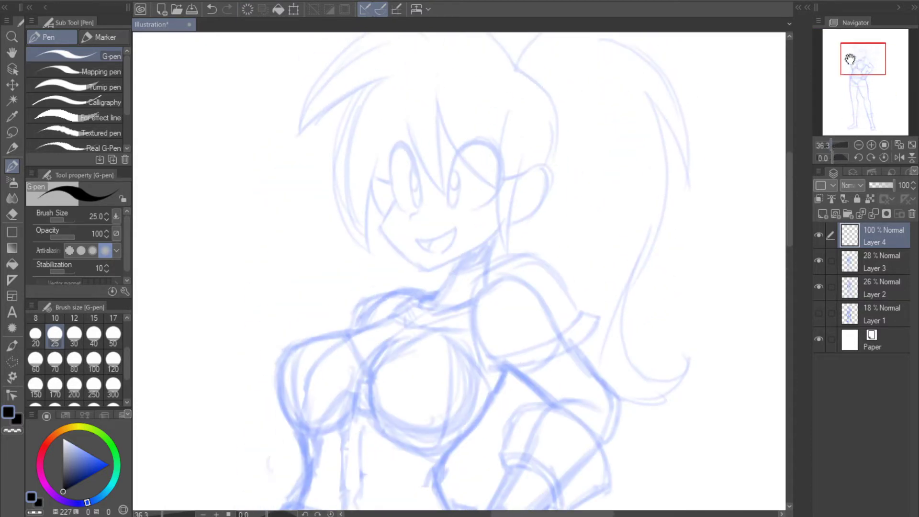
pyautogui.click(114, 317)
pyautogui.click(83, 317)
pyautogui.click(900, 157)
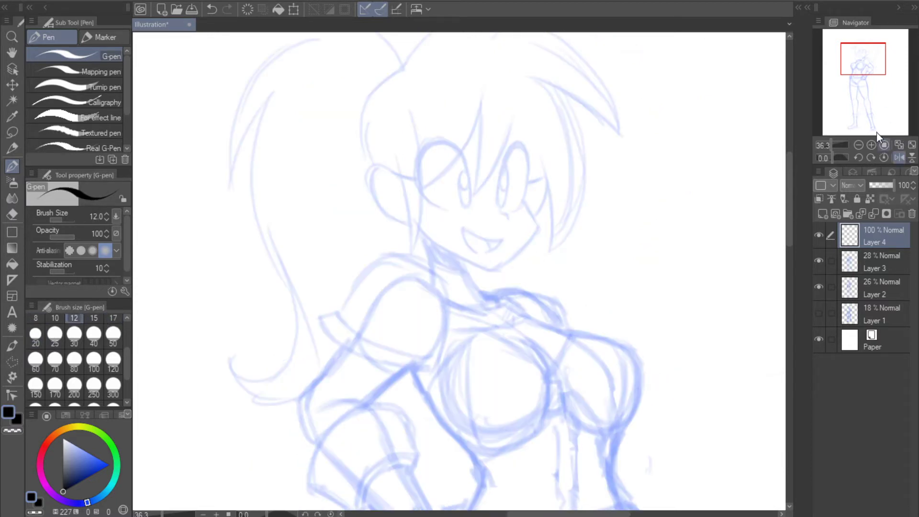
pyautogui.moveTo(858, 56); pyautogui.dragTo(859, 56)
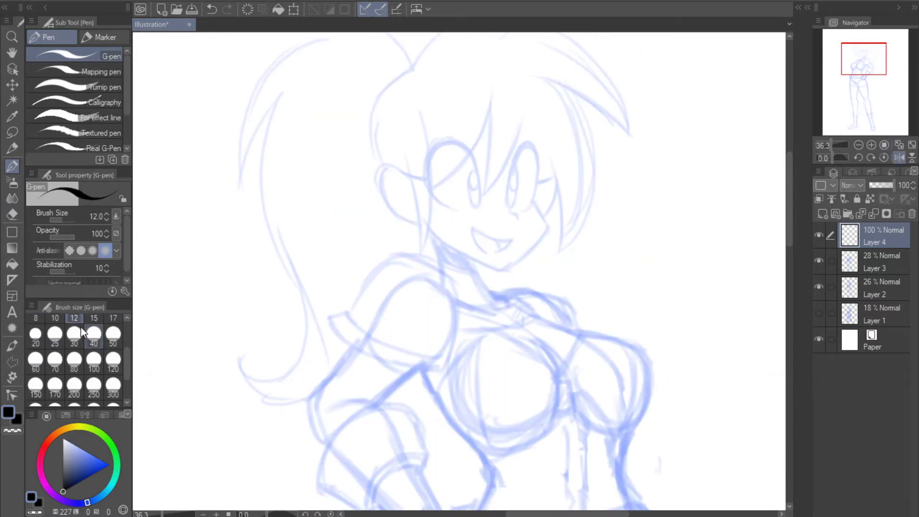
pyautogui.click(55, 317)
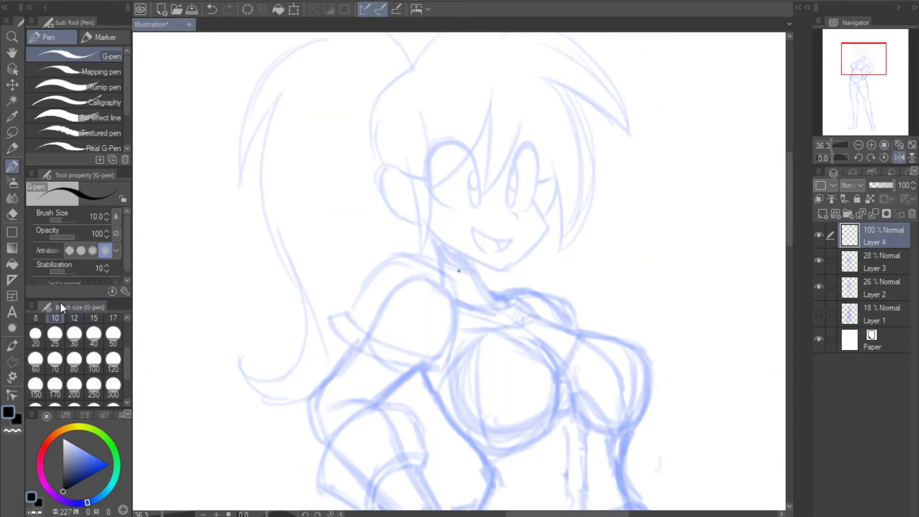
pyautogui.click(107, 218)
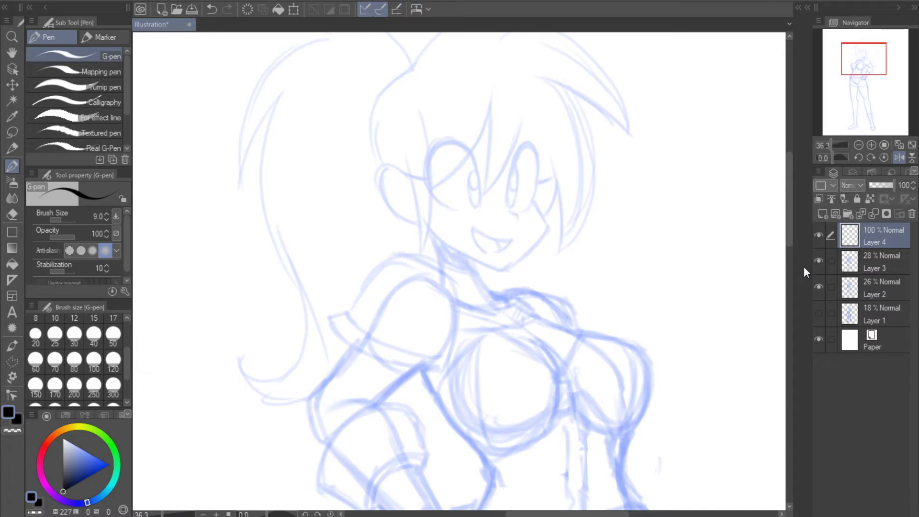
pyautogui.click(896, 158)
pyautogui.moveTo(360, 257)
pyautogui.mouseDown()
pyautogui.moveTo(336, 199)
pyautogui.moveTo(331, 72)
pyautogui.mouseUp()
pyautogui.click(212, 8)
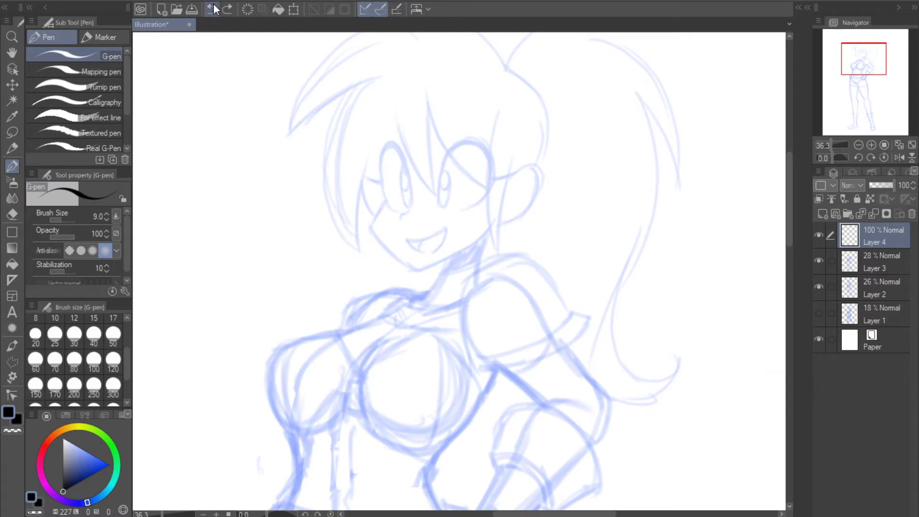
pyautogui.click(896, 159)
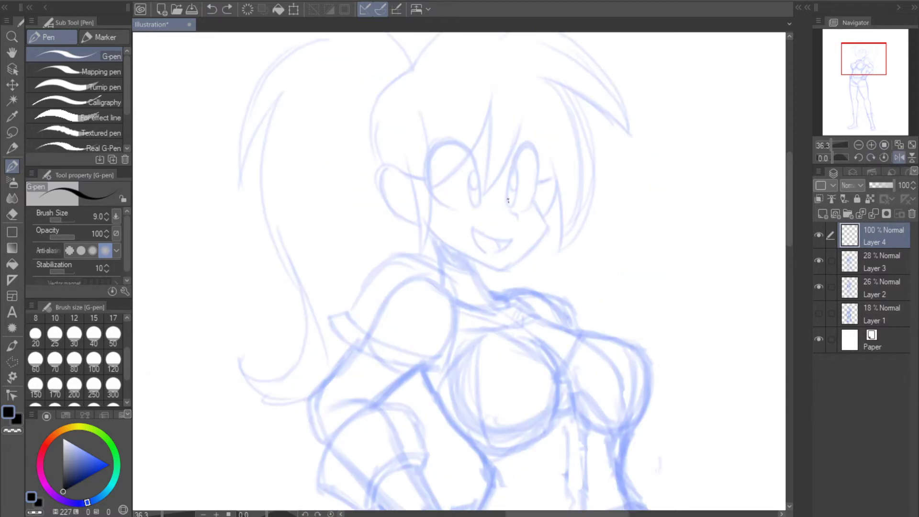
pyautogui.moveTo(508, 201); pyautogui.dragTo(539, 158)
pyautogui.click(218, 7)
pyautogui.moveTo(434, 239); pyautogui.dragTo(442, 277)
pyautogui.click(248, 9)
pyautogui.click(898, 158)
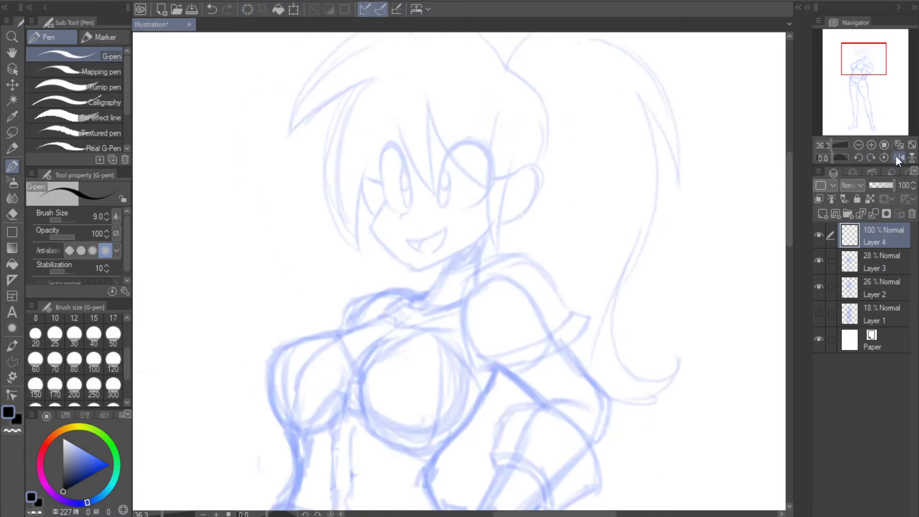
pyautogui.click(899, 158)
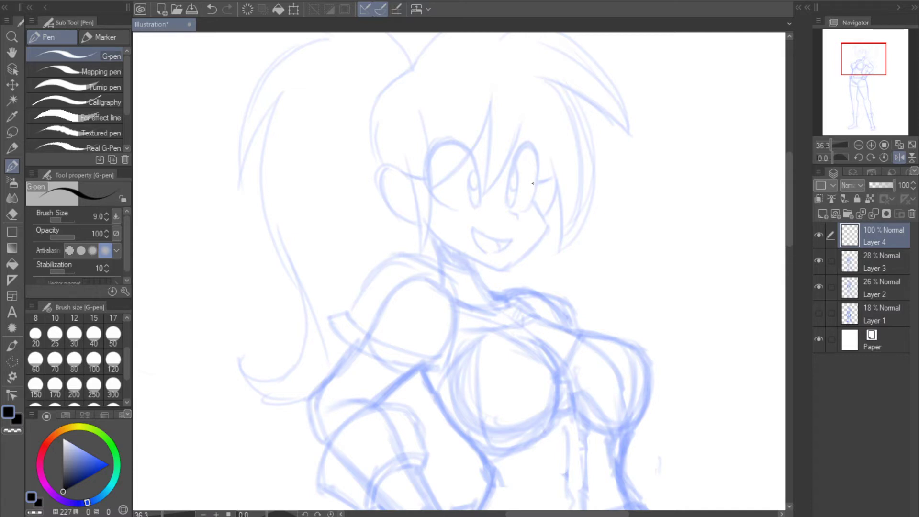
# Ink the upper and lower edges of the large front hair spike and trim the overshoot at its tip with transparent colour
pyautogui.moveTo(862, 66); pyautogui.dragTo(847, 62)
pyautogui.click(897, 158)
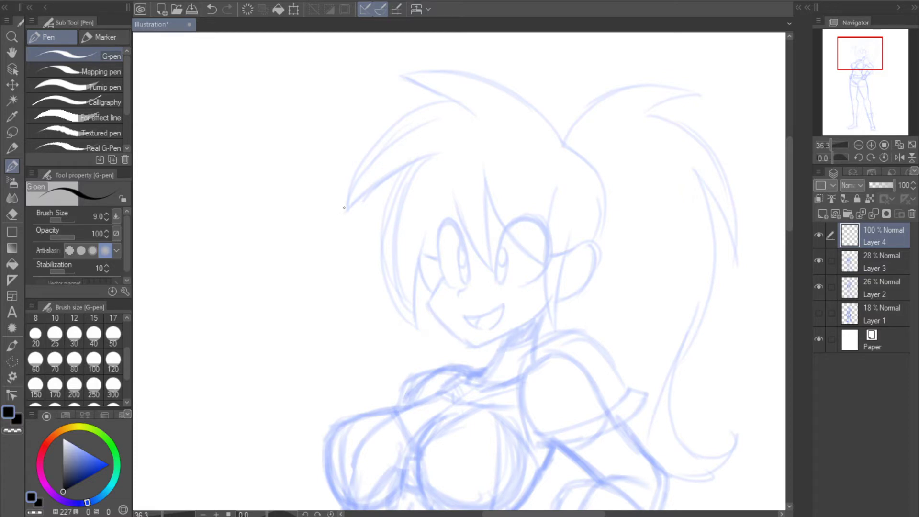
pyautogui.moveTo(345, 208); pyautogui.dragTo(468, 93)
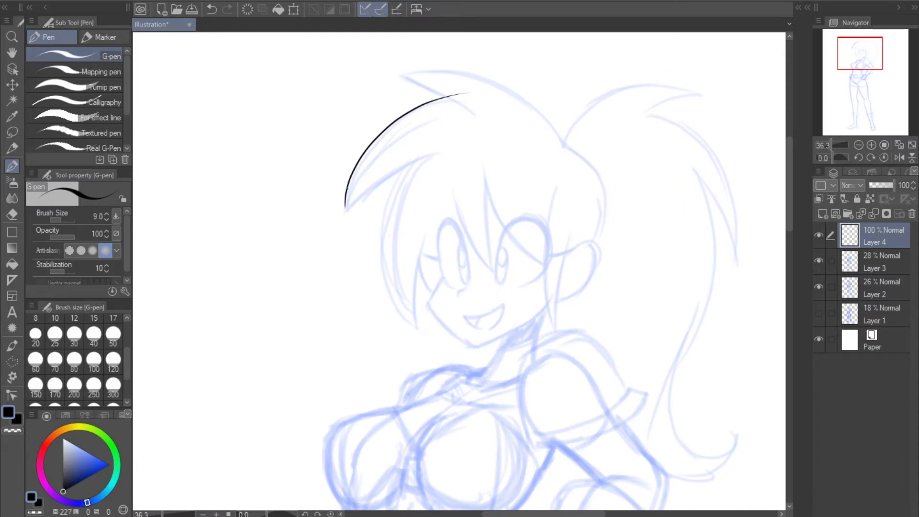
pyautogui.moveTo(339, 216); pyautogui.dragTo(462, 143)
pyautogui.click(17, 432)
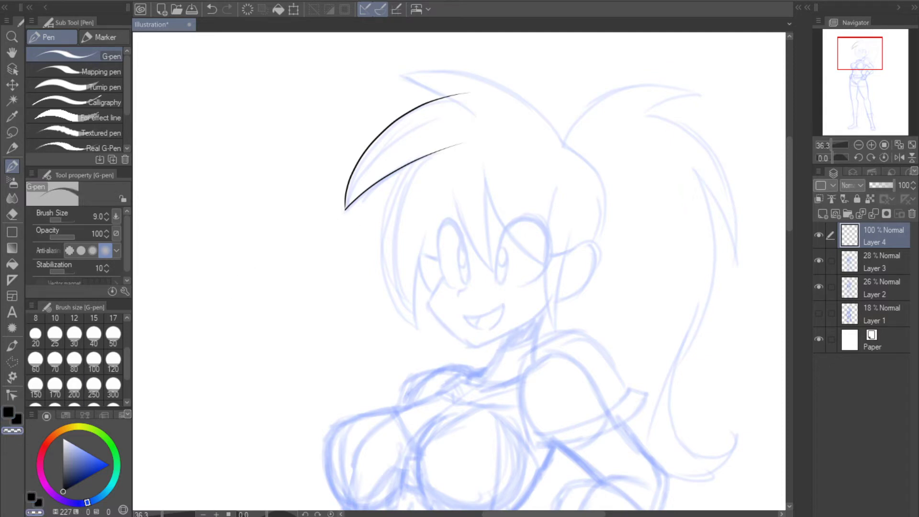
# Ink the crown hairline in black up to the top spike, add the spike's lower edge, and erase the overshooting line ends
pyautogui.click(899, 157)
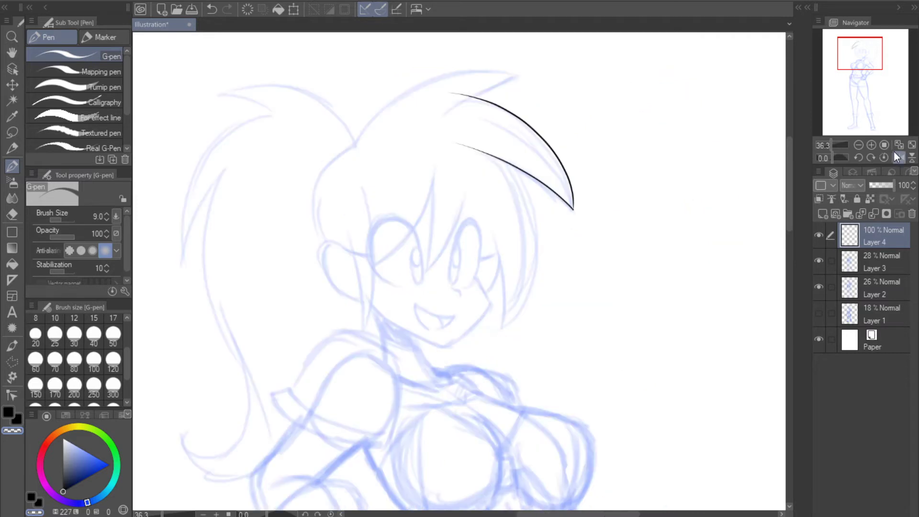
pyautogui.click(8, 411)
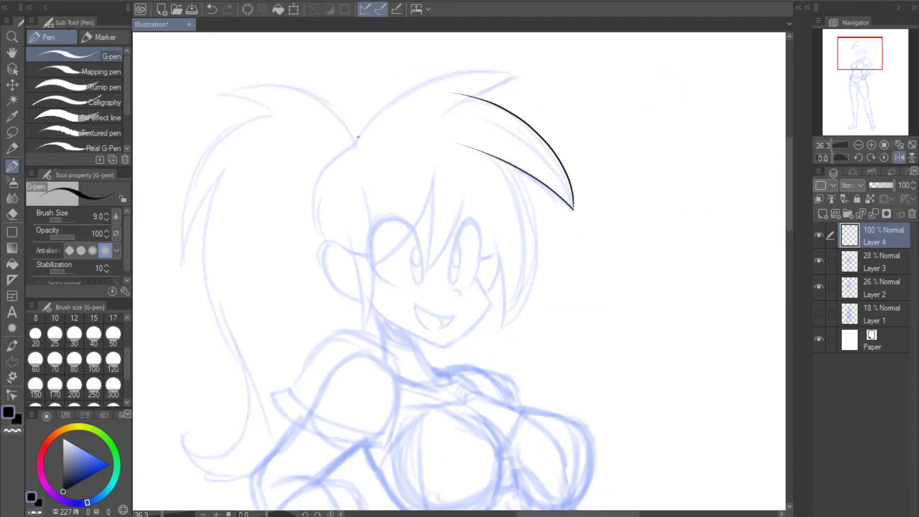
pyautogui.moveTo(355, 142); pyautogui.dragTo(516, 71)
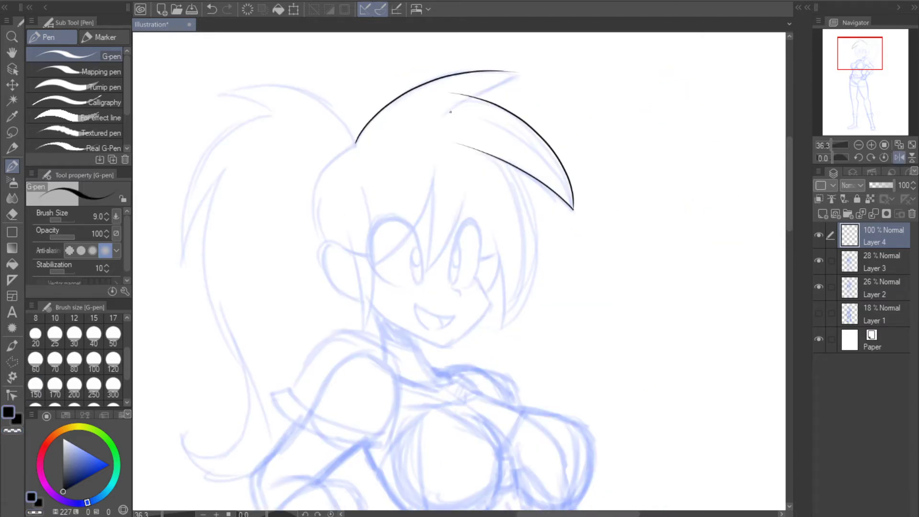
pyautogui.moveTo(452, 111); pyautogui.dragTo(528, 71)
pyautogui.click(898, 157)
pyautogui.click(13, 430)
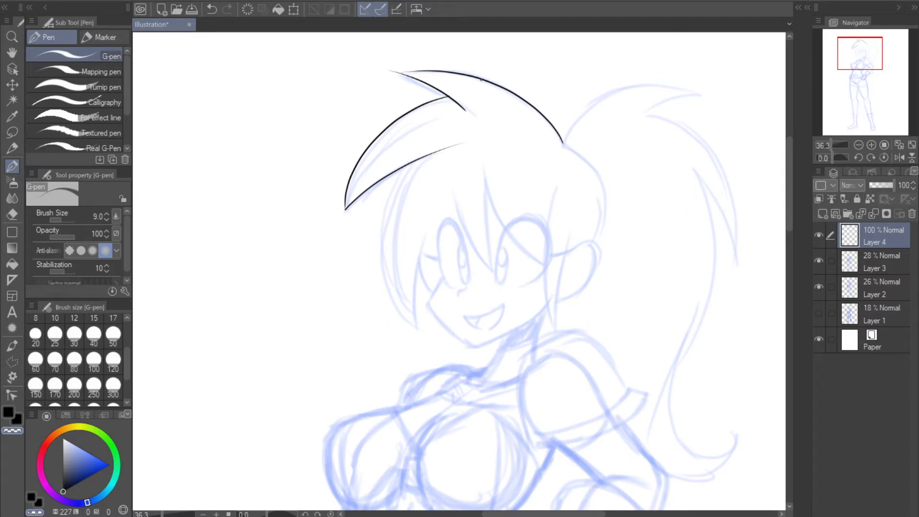
pyautogui.click(898, 157)
pyautogui.click(861, 50)
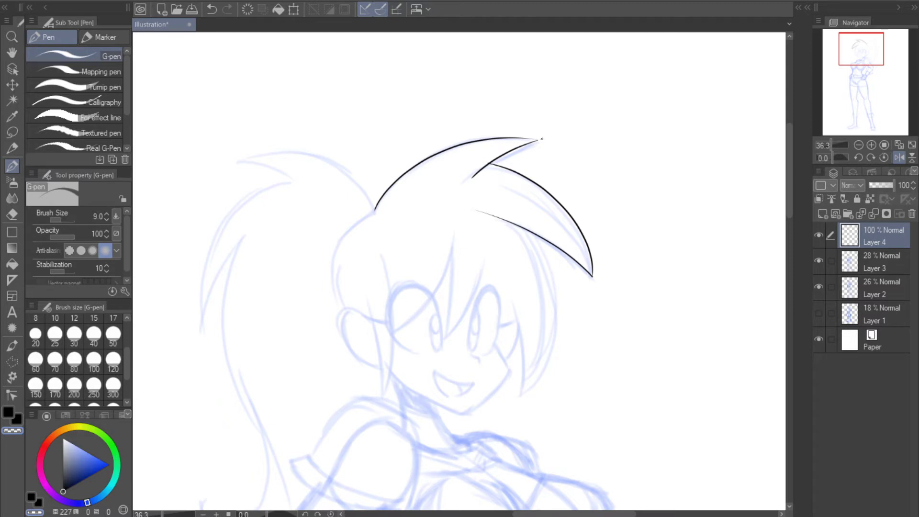
pyautogui.click(897, 158)
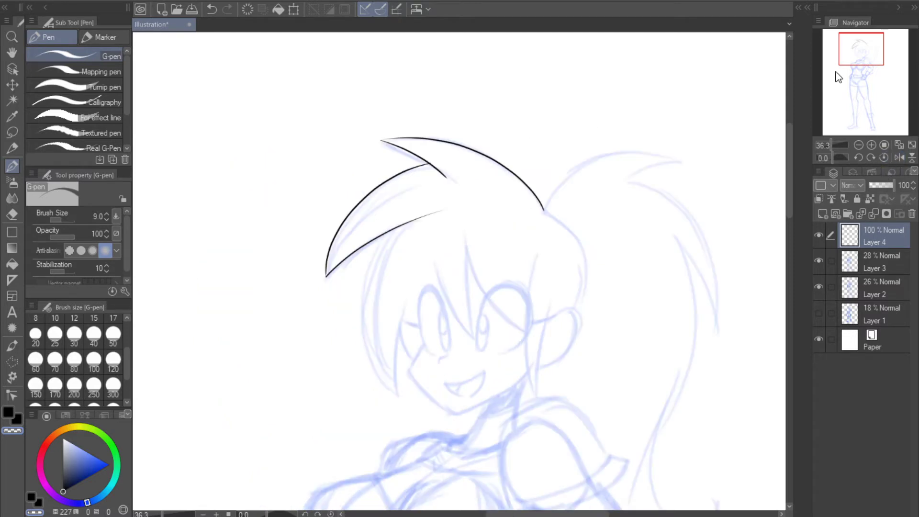
# Ink the long side lock framing the face in black, plus the short face contour line beside it
pyautogui.click(16, 420)
pyautogui.moveTo(859, 50); pyautogui.dragTo(858, 58)
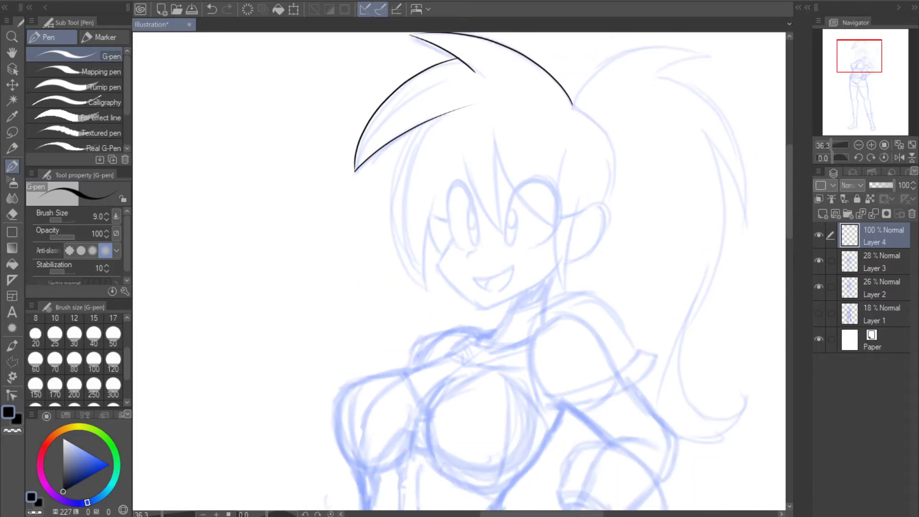
pyautogui.moveTo(411, 130); pyautogui.dragTo(425, 295)
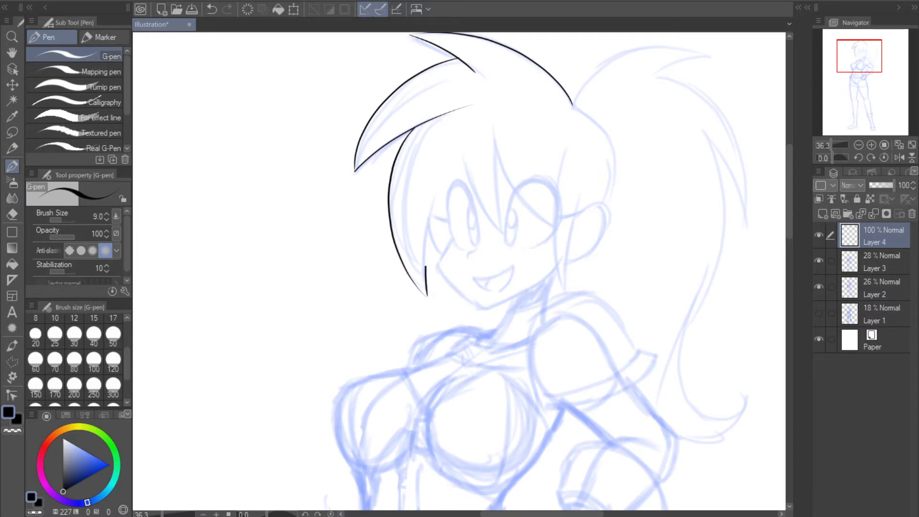
pyautogui.click(899, 158)
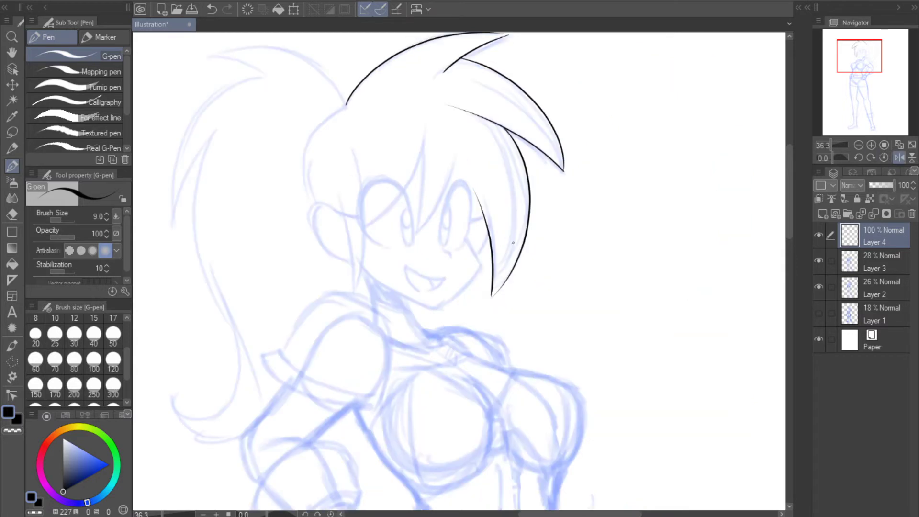
pyautogui.moveTo(476, 255); pyautogui.dragTo(486, 237)
pyautogui.click(211, 9)
pyautogui.moveTo(478, 254); pyautogui.dragTo(483, 244)
pyautogui.click(898, 157)
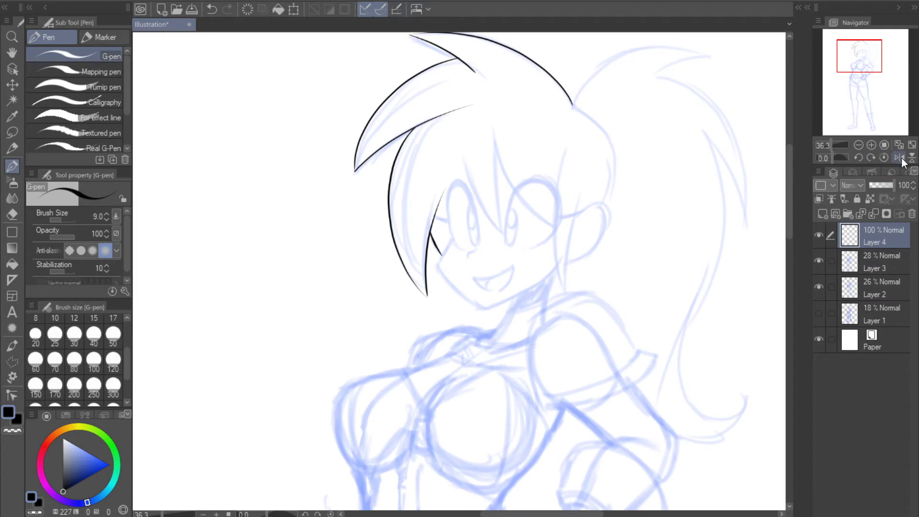
# Ink the two curved bang edges that meet in a point above the far eye, redoing the unsatisfactory strokes
pyautogui.moveTo(852, 70); pyautogui.dragTo(848, 70)
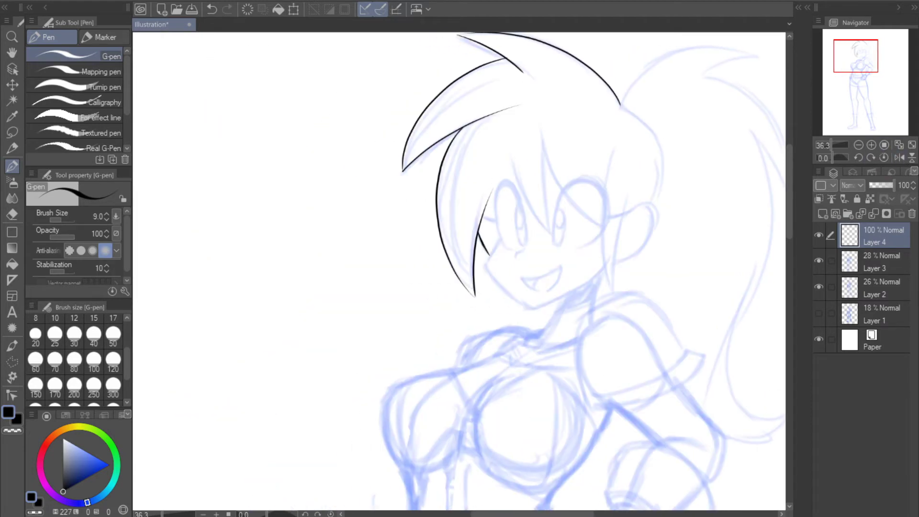
pyautogui.moveTo(500, 237); pyautogui.dragTo(501, 167)
pyautogui.hotkey('ctrl', 'z')
pyautogui.moveTo(499, 239); pyautogui.dragTo(508, 163)
pyautogui.click(898, 158)
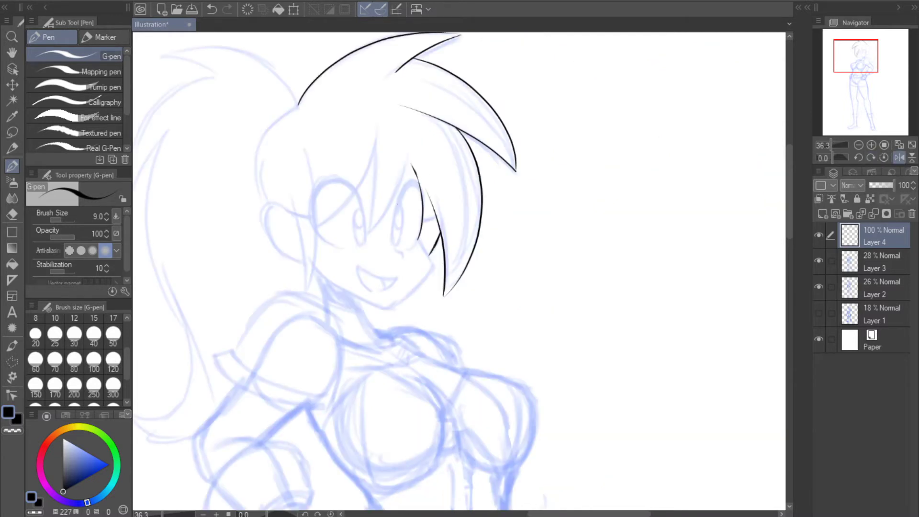
pyautogui.moveTo(368, 234); pyautogui.dragTo(408, 165)
pyautogui.hotkey('ctrl', 'z')
pyautogui.moveTo(404, 176); pyautogui.dragTo(409, 157)
pyautogui.click(899, 157)
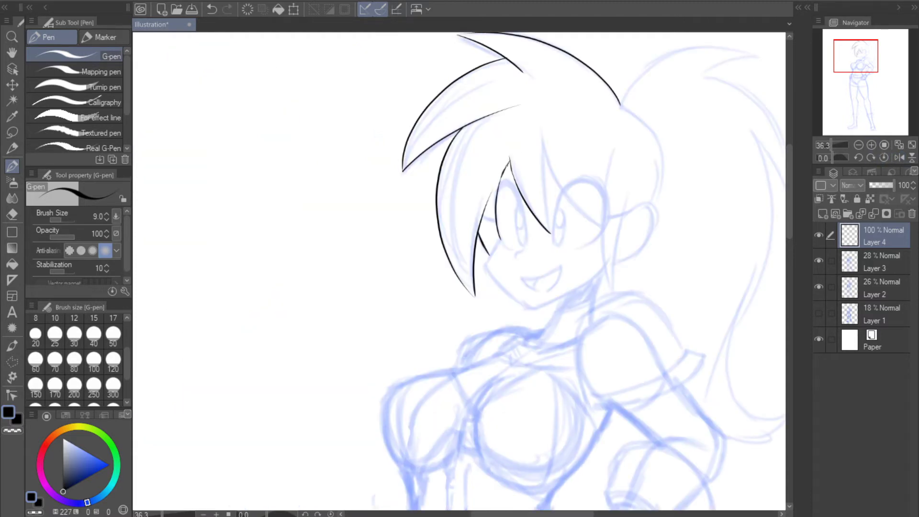
# Ink the remaining bang edges in black, forming the pointed locks over the near eye and down beside it
pyautogui.click(900, 157)
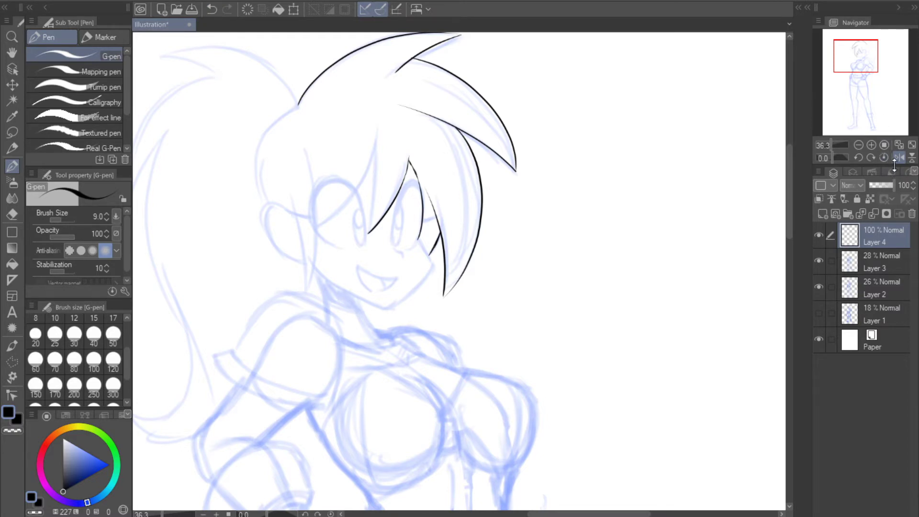
pyautogui.moveTo(367, 233)
pyautogui.mouseDown()
pyautogui.moveTo(375, 135)
pyautogui.moveTo(379, 162)
pyautogui.moveTo(378, 131)
pyautogui.mouseUp()
pyautogui.moveTo(375, 161)
pyautogui.mouseDown()
pyautogui.moveTo(312, 228)
pyautogui.moveTo(338, 214)
pyautogui.mouseUp()
pyautogui.hotkey('ctrl', 'z')
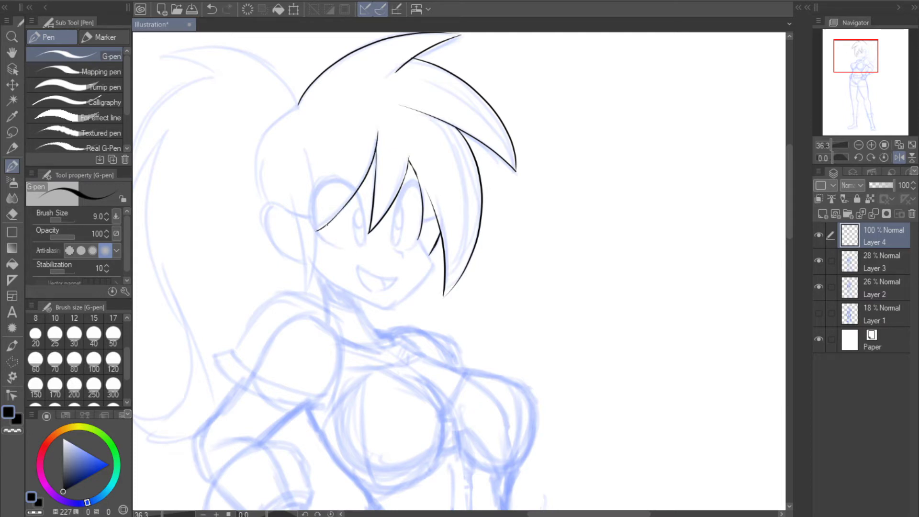
pyautogui.moveTo(312, 155); pyautogui.dragTo(316, 235)
# Clean up the overshooting tip of the long side lock with transparent colour and restore its sharp point in black
pyautogui.press('x')
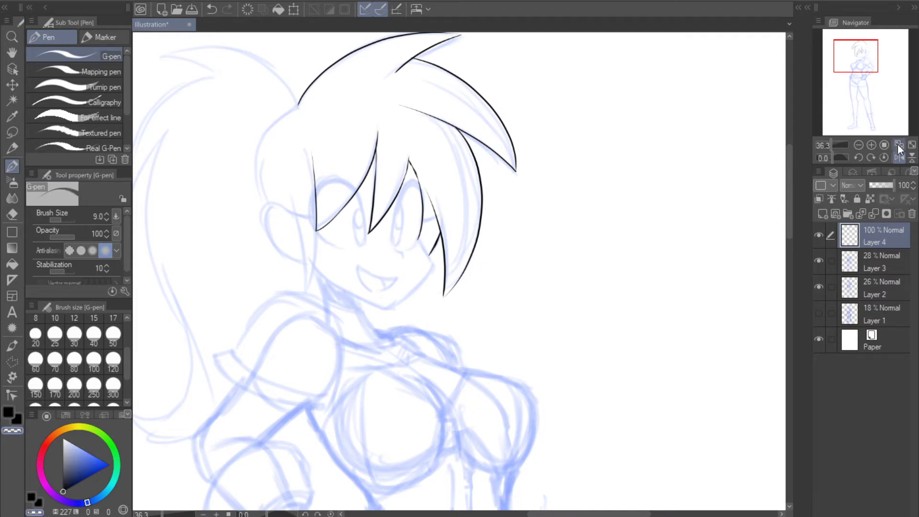
pyautogui.click(899, 158)
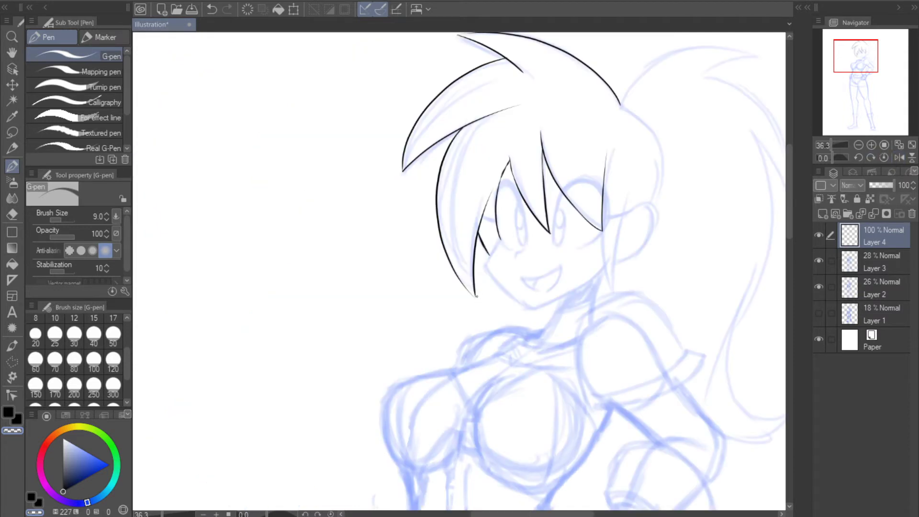
pyautogui.press('c')
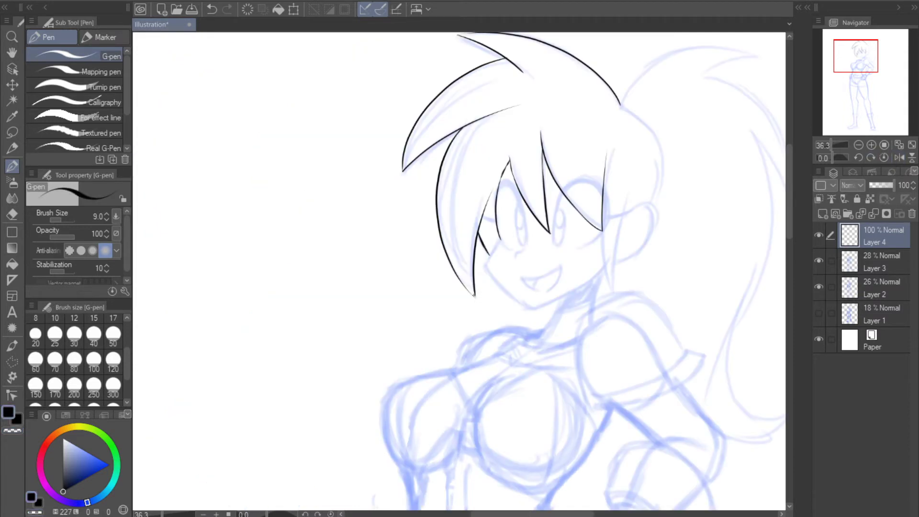
pyautogui.hotkey('ctrl', 'z')
pyautogui.click(474, 296)
# Ink the short cheek contour below the far eye, meeting the face line beside the side lock
pyautogui.click(896, 157)
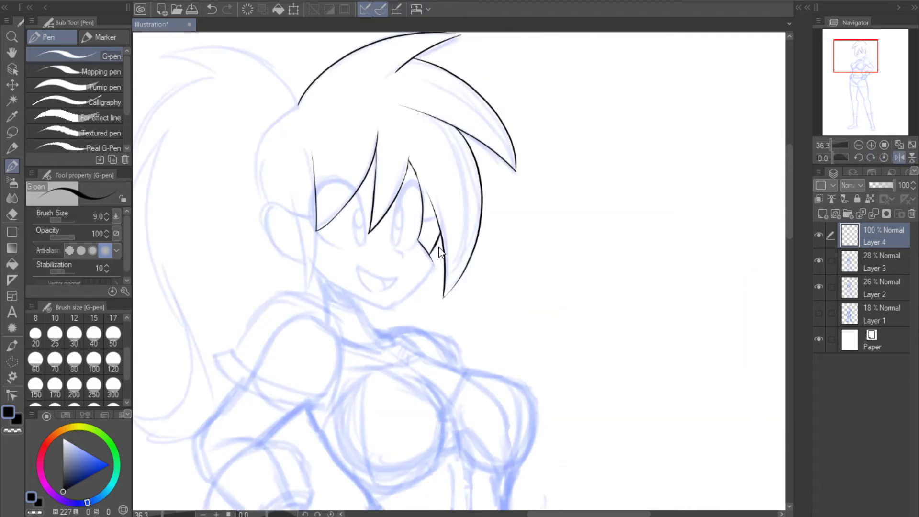
pyautogui.click(900, 157)
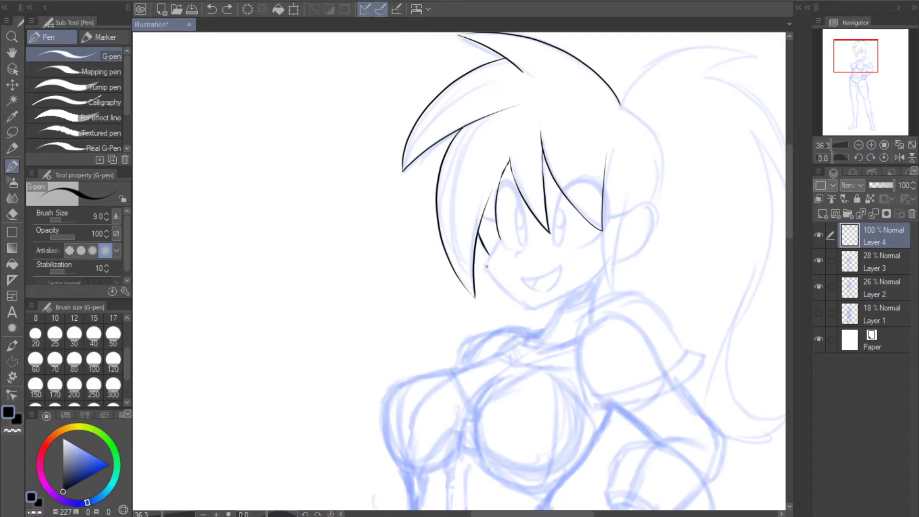
pyautogui.moveTo(489, 258); pyautogui.dragTo(499, 239)
# Ink the far eye's thick arched upper lash line, its outer lash and the iris edge, redoing unsatisfactory strokes
pyautogui.click(900, 157)
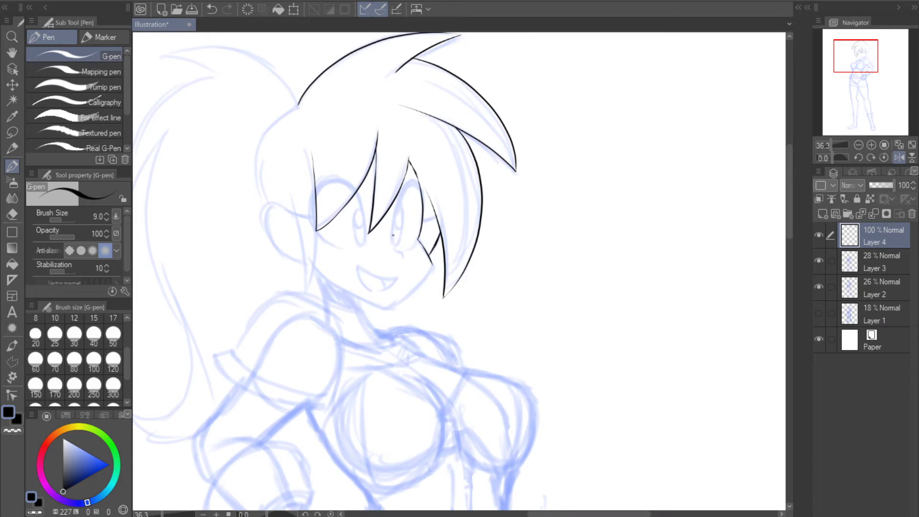
pyautogui.moveTo(392, 235); pyautogui.dragTo(410, 186)
pyautogui.hotkey('ctrl', 'z')
pyautogui.moveTo(392, 237)
pyautogui.mouseDown()
pyautogui.moveTo(419, 190)
pyautogui.moveTo(404, 187)
pyautogui.moveTo(420, 192)
pyautogui.moveTo(403, 191)
pyautogui.moveTo(408, 183)
pyautogui.moveTo(418, 202)
pyautogui.moveTo(403, 189)
pyautogui.moveTo(413, 182)
pyautogui.moveTo(442, 210)
pyautogui.moveTo(423, 218)
pyautogui.moveTo(442, 210)
pyautogui.mouseUp()
pyautogui.hotkey('ctrl', 'z')
pyautogui.hotkey('ctrl', 'z')
# Complete the far eye's iris and pupil and ink the small nose marks below it
pyautogui.click(900, 157)
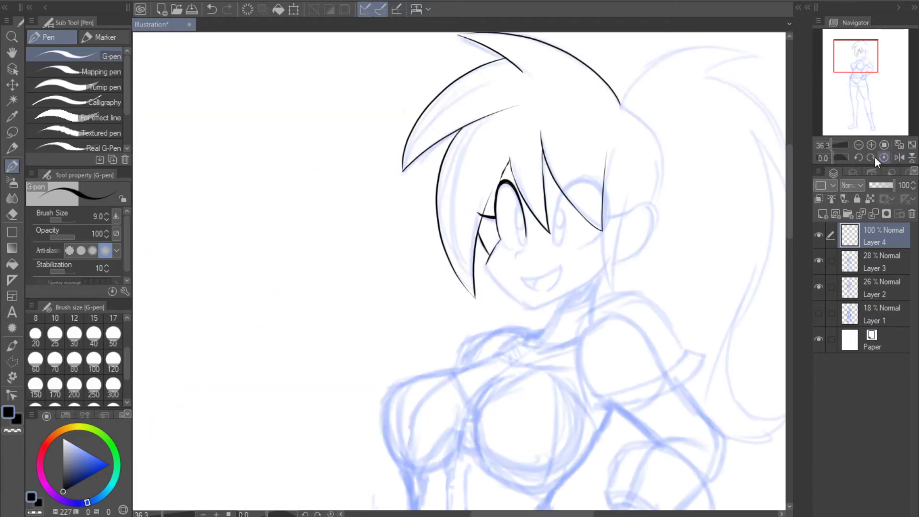
pyautogui.moveTo(518, 205)
pyautogui.mouseDown()
pyautogui.moveTo(518, 233)
pyautogui.moveTo(516, 209)
pyautogui.mouseUp()
pyautogui.hotkey('ctrl', 'z')
pyautogui.moveTo(519, 241)
pyautogui.mouseDown()
pyautogui.moveTo(525, 233)
pyautogui.moveTo(516, 256)
pyautogui.mouseUp()
pyautogui.press('c')
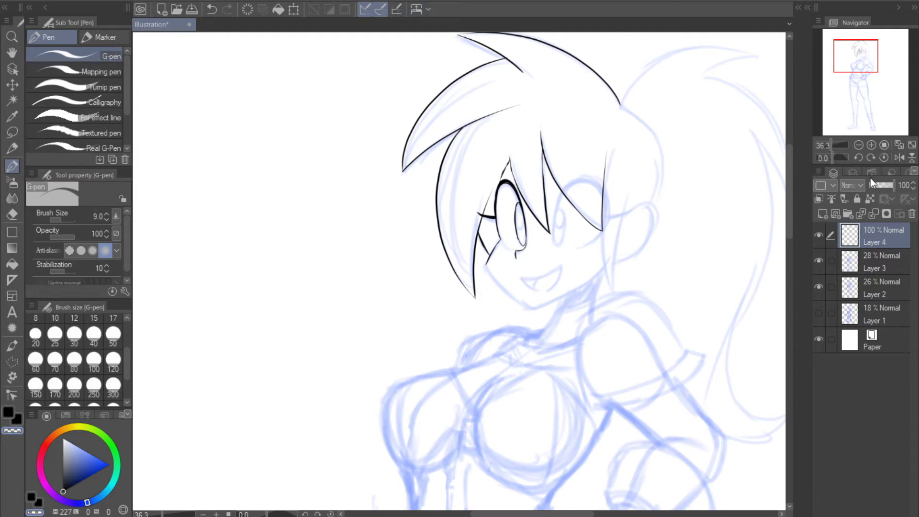
pyautogui.click(900, 157)
pyautogui.press('c')
pyautogui.moveTo(397, 254); pyautogui.dragTo(395, 260)
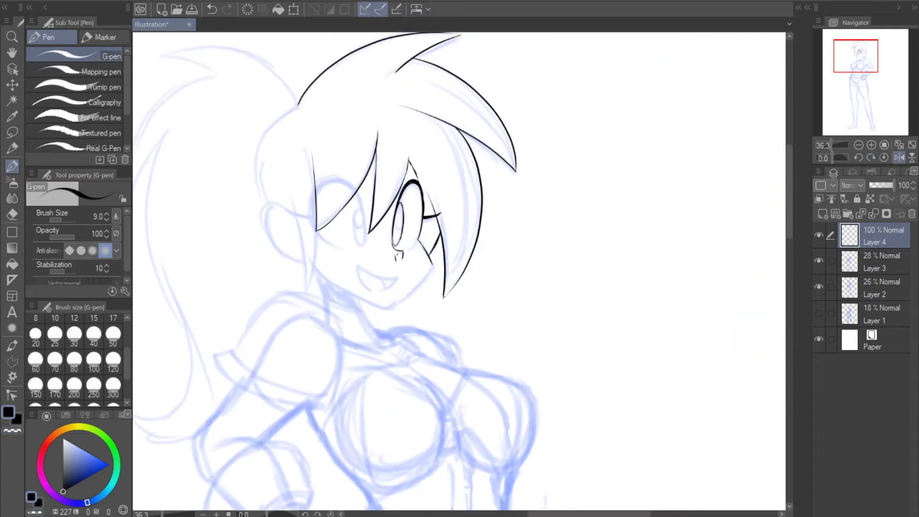
pyautogui.click(901, 158)
pyautogui.moveTo(517, 225); pyautogui.dragTo(525, 232)
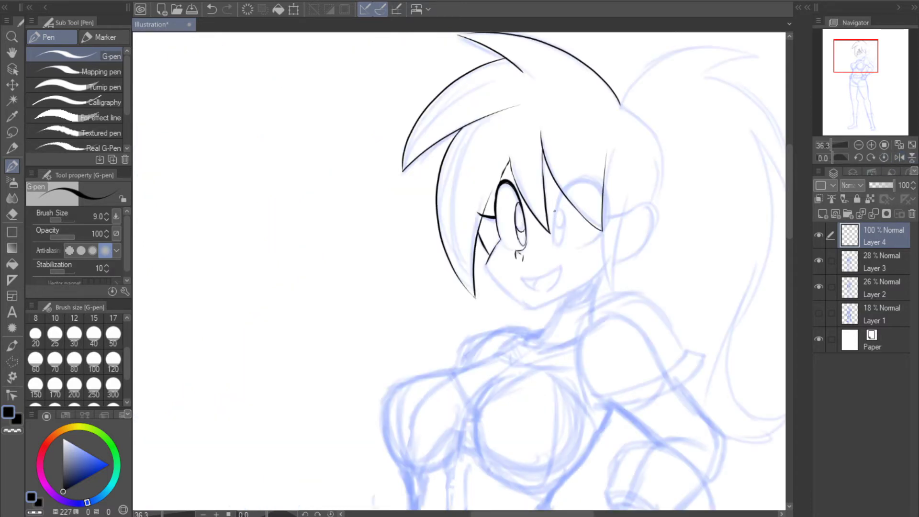
pyautogui.moveTo(557, 195); pyautogui.dragTo(554, 244)
pyautogui.click(896, 155)
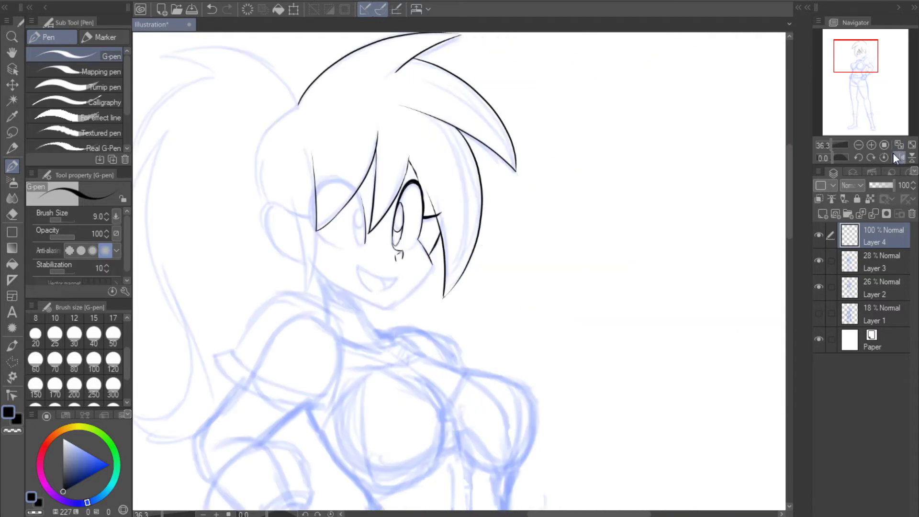
pyautogui.moveTo(312, 219); pyautogui.dragTo(353, 176)
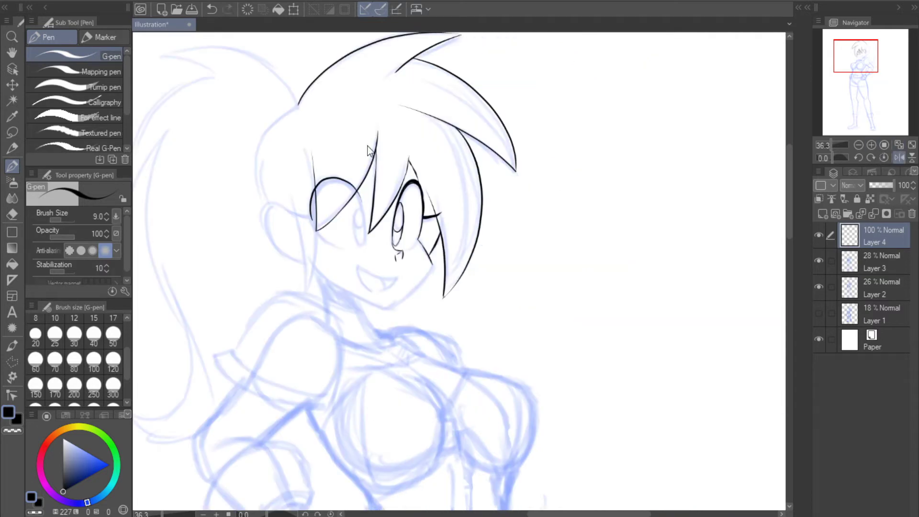
pyautogui.hotkey('ctrl', 'z')
pyautogui.moveTo(312, 223); pyautogui.dragTo(346, 175)
pyautogui.hotkey('ctrl', 'z')
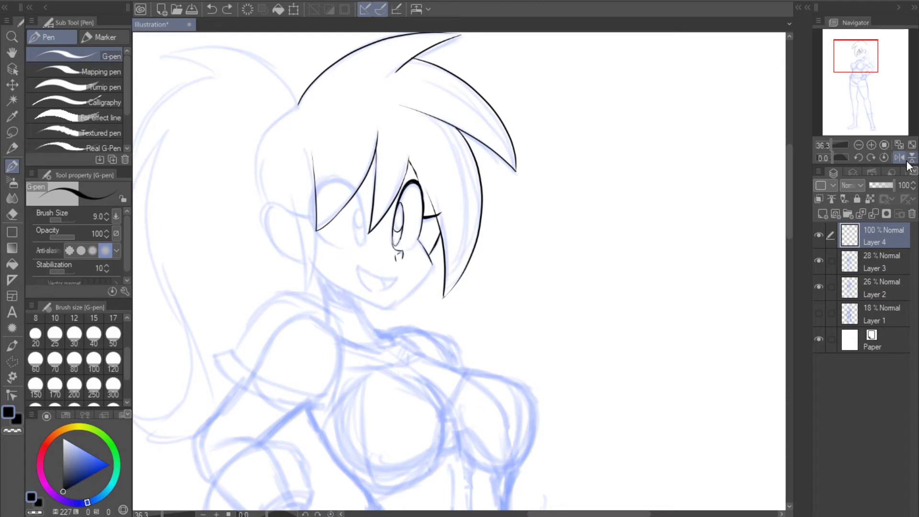
# Ink the near eye's arched upper outline from its inner corner to its outer side and tidy it with transparent colour
pyautogui.click(900, 158)
pyautogui.moveTo(551, 235); pyautogui.dragTo(570, 178)
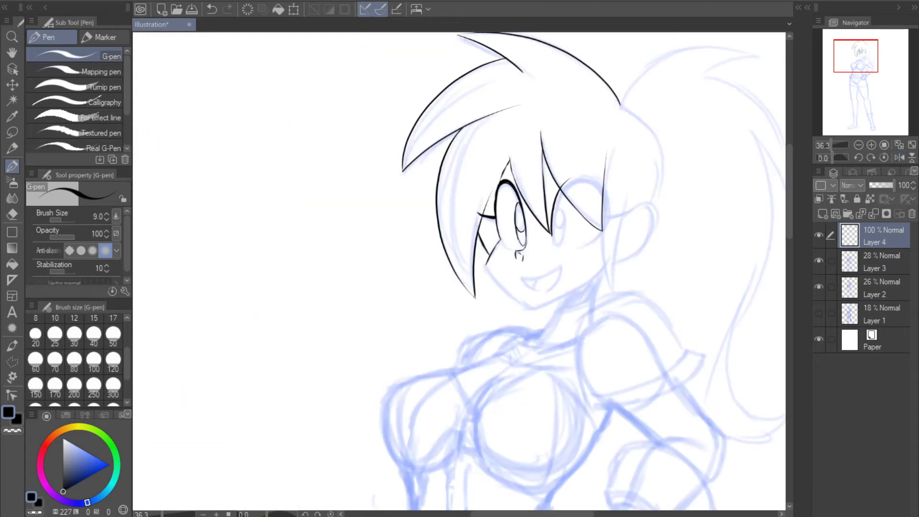
pyautogui.click(900, 157)
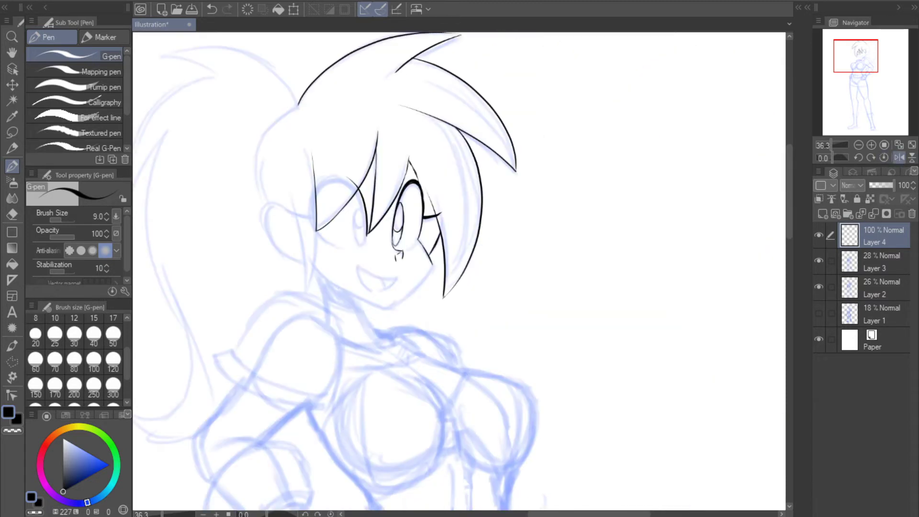
pyautogui.moveTo(314, 225); pyautogui.dragTo(353, 182)
pyautogui.click(900, 158)
pyautogui.moveTo(568, 180); pyautogui.dragTo(590, 177)
pyautogui.hotkey('ctrl', 'z')
pyautogui.press('c')
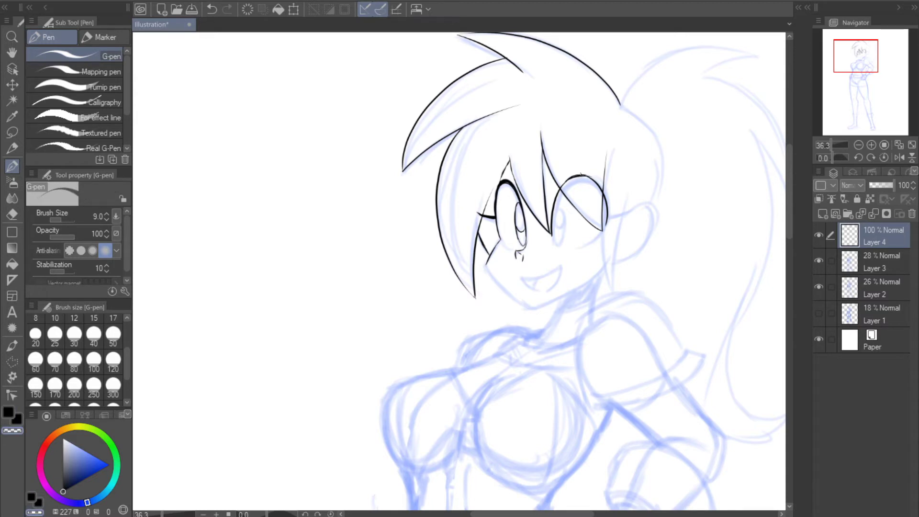
pyautogui.click(900, 158)
pyautogui.press('c')
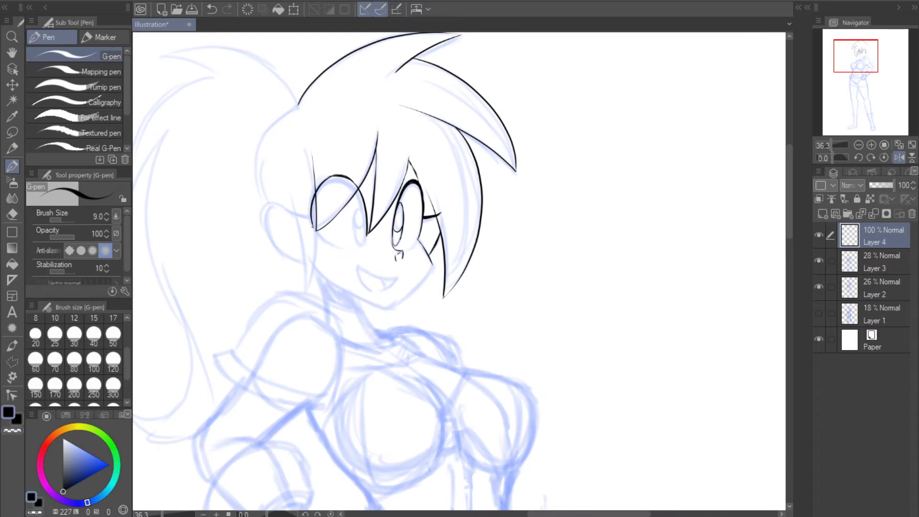
# Ink the near eye's oval iris with the smaller pupil inside it, redoing the strokes that miss
pyautogui.moveTo(311, 219); pyautogui.dragTo(338, 245)
pyautogui.hotkey('ctrl', 'z')
pyautogui.hotkey('ctrl', 'z')
pyautogui.click(898, 158)
pyautogui.moveTo(552, 232)
pyautogui.mouseDown()
pyautogui.moveTo(561, 245)
pyautogui.moveTo(564, 227)
pyautogui.mouseUp()
pyautogui.hotkey('ctrl', 'z')
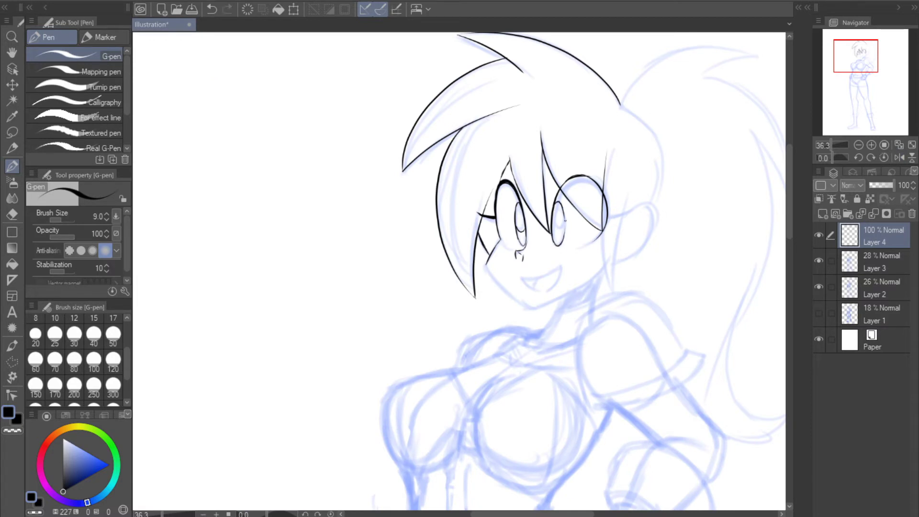
pyautogui.hotkey('ctrl', 'z')
pyautogui.moveTo(556, 208); pyautogui.dragTo(563, 228)
pyautogui.hotkey('ctrl', 'z')
pyautogui.hotkey('ctrl', 'z')
pyautogui.hotkey('ctrl', 'z')
pyautogui.hotkey('ctrl', 'z')
pyautogui.hotkey('ctrl', 'z')
pyautogui.hotkey('ctrl', 'z')
# Ink the short curved lower lid line under the near eye
pyautogui.moveTo(572, 250)
pyautogui.mouseDown()
pyautogui.moveTo(597, 239)
pyautogui.moveTo(586, 247)
pyautogui.mouseUp()
pyautogui.hotkey('ctrl', 'z')
pyautogui.hotkey('ctrl', 'z')
pyautogui.hotkey('ctrl', 'z')
# Ink a tapered lash at the near eye's outer corner and refine its tip with transparent colour
pyautogui.moveTo(607, 217); pyautogui.dragTo(633, 209)
pyautogui.hotkey('ctrl', 'z')
pyautogui.press('x')
pyautogui.press('x')
pyautogui.press('x')
pyautogui.press('c')
pyautogui.moveTo(611, 219); pyautogui.dragTo(638, 207)
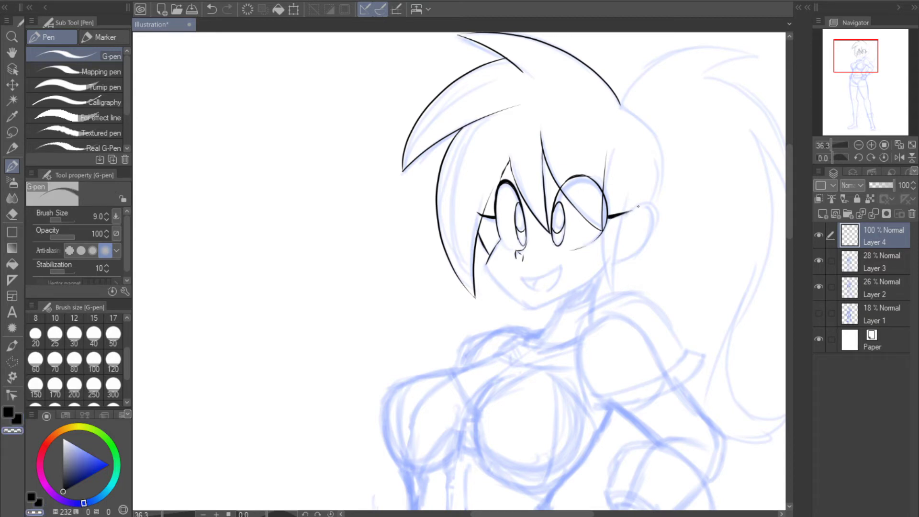
pyautogui.press('c')
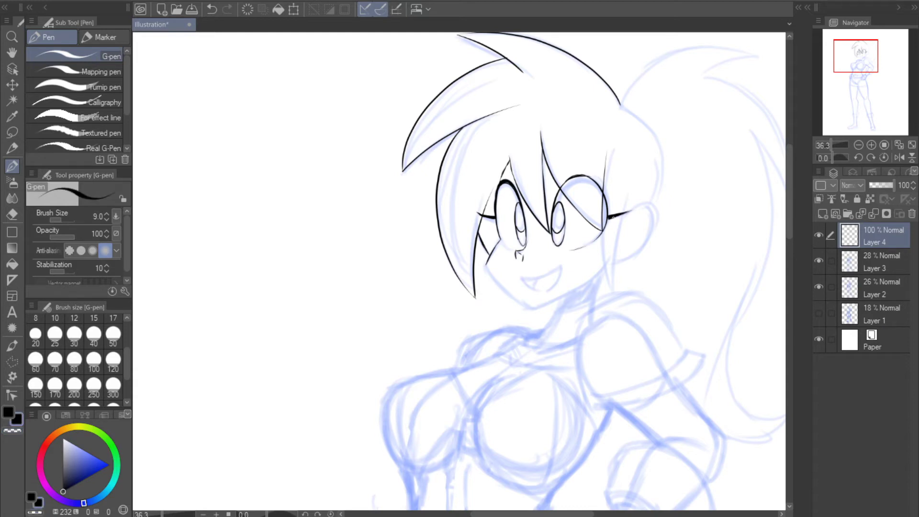
# Thicken the near eye's upper lash line along the whole arch
pyautogui.click(899, 157)
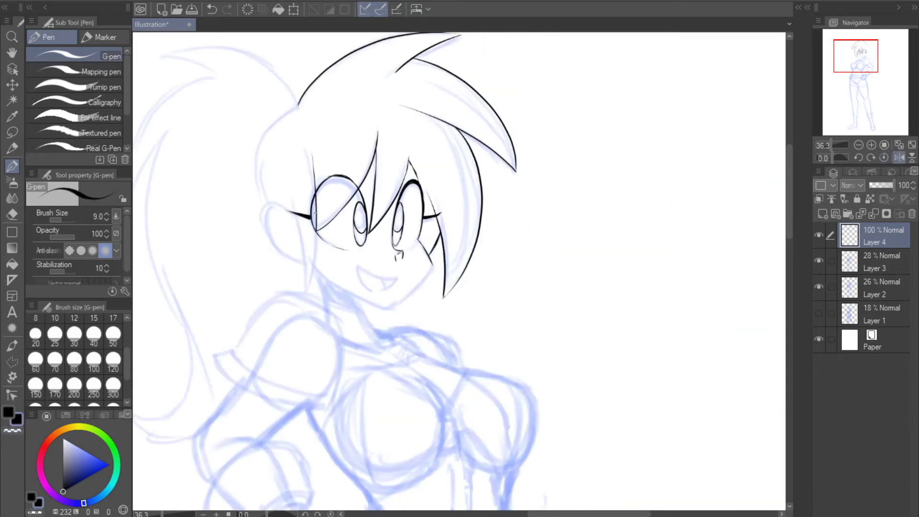
pyautogui.moveTo(313, 222); pyautogui.dragTo(333, 178)
pyautogui.hotkey('ctrl', 'z')
pyautogui.hotkey('ctrl', 'z')
pyautogui.click(899, 157)
pyautogui.moveTo(553, 208); pyautogui.dragTo(577, 177)
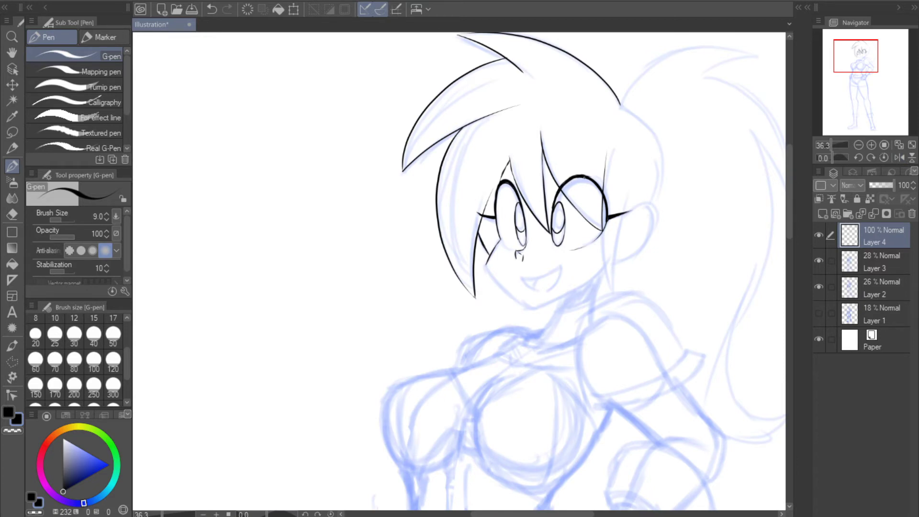
# Ink the far eye's curved lower outline and tidy it with transparent colour
pyautogui.click(898, 157)
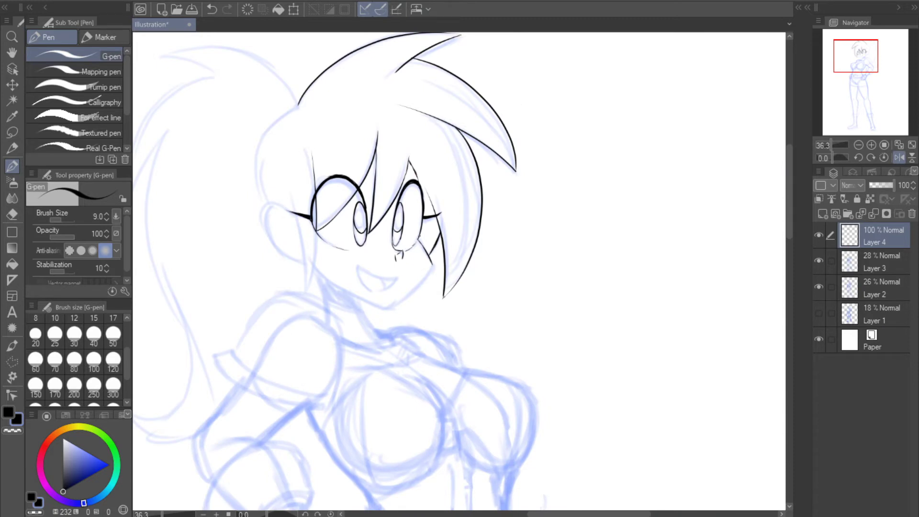
pyautogui.hotkey('ctrl', 'z')
pyautogui.click(412, 245)
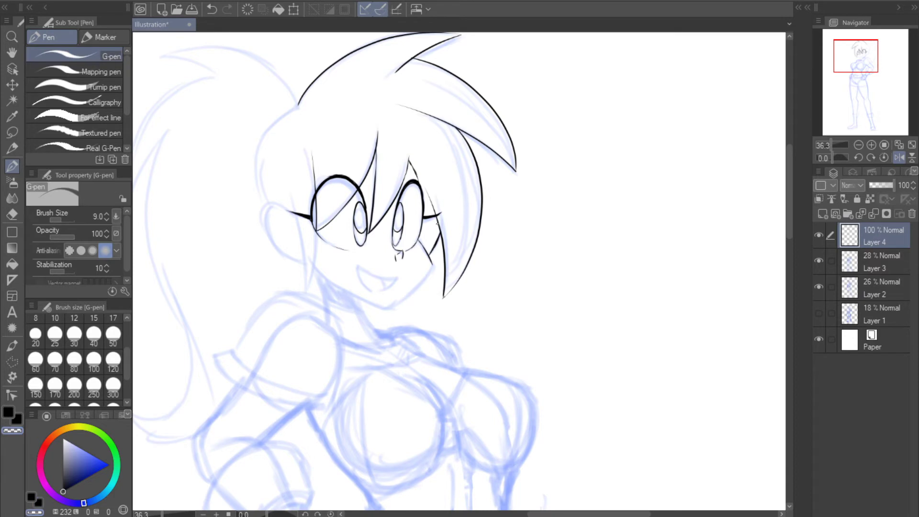
# Ink the open smile's upper line and lower curve in black over the sketched mouth
pyautogui.click(899, 157)
pyautogui.moveTo(855, 67); pyautogui.dragTo(856, 73)
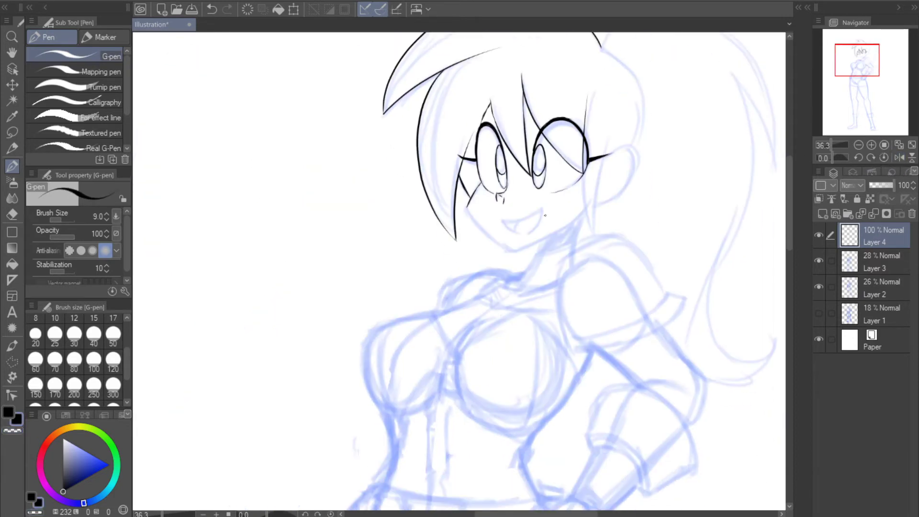
pyautogui.moveTo(504, 221); pyautogui.dragTo(541, 212)
pyautogui.hotkey('ctrl', 'z')
pyautogui.click(898, 157)
pyautogui.moveTo(376, 208)
pyautogui.mouseDown()
pyautogui.moveTo(392, 237)
pyautogui.moveTo(414, 222)
pyautogui.mouseUp()
pyautogui.hotkey('ctrl', 'z')
pyautogui.hotkey('ctrl', 'z')
pyautogui.hotkey('ctrl', 'z')
pyautogui.hotkey('ctrl', 'z')
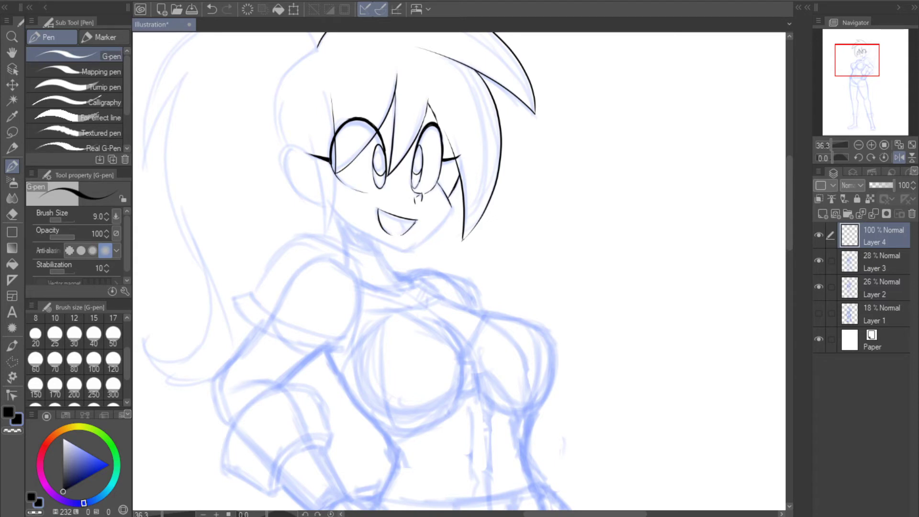
# Redo the mouth's far corner and ink the inner teeth and tongue lines
pyautogui.click(898, 158)
pyautogui.hotkey('ctrl', 'z')
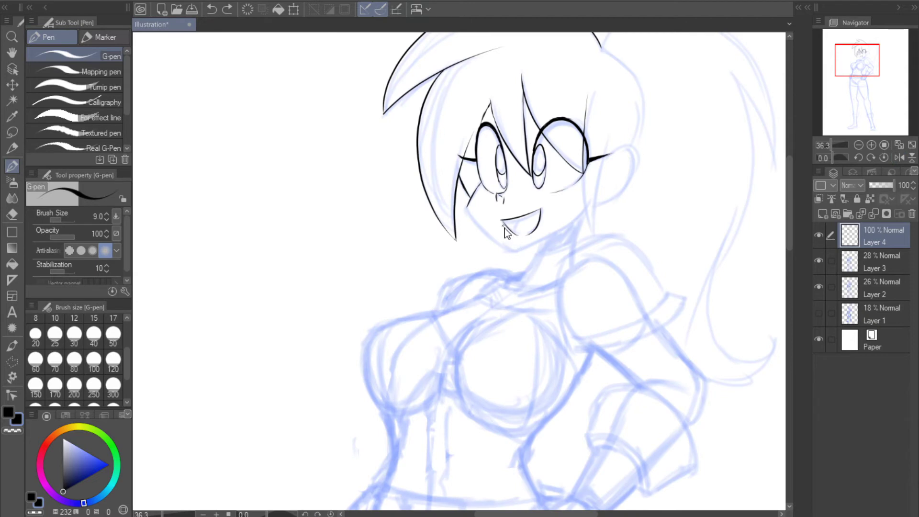
pyautogui.moveTo(501, 219)
pyautogui.mouseDown()
pyautogui.moveTo(523, 245)
pyautogui.moveTo(512, 234)
pyautogui.mouseUp()
pyautogui.hotkey('ctrl', 'z')
pyautogui.moveTo(507, 222)
pyautogui.mouseDown()
pyautogui.moveTo(518, 220)
pyautogui.moveTo(511, 232)
pyautogui.moveTo(539, 213)
pyautogui.mouseUp()
pyautogui.hotkey('ctrl', 'z')
pyautogui.hotkey('ctrl', 'z')
pyautogui.hotkey('ctrl', 'z')
pyautogui.hotkey('ctrl', 'z')
# Fill the dark mouth interior with black using the Refer only to editing layer fill
pyautogui.click(12, 263)
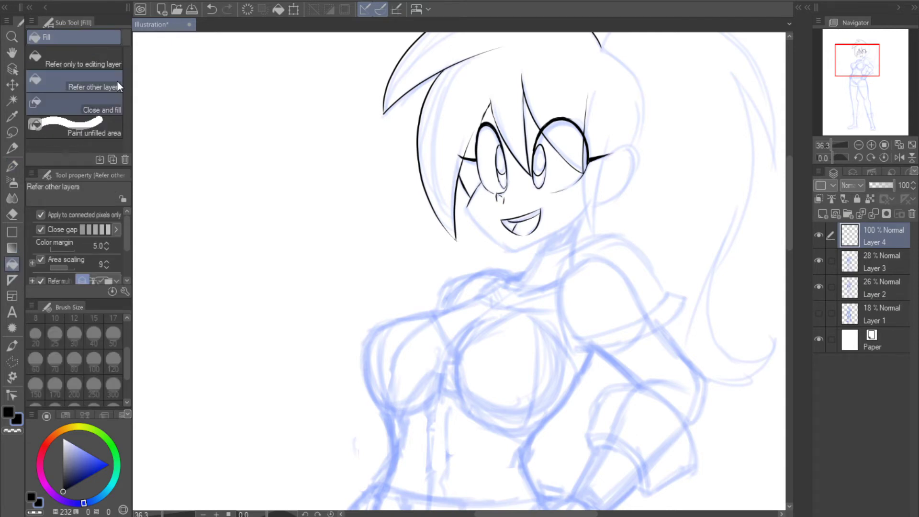
pyautogui.click(114, 63)
pyautogui.click(510, 227)
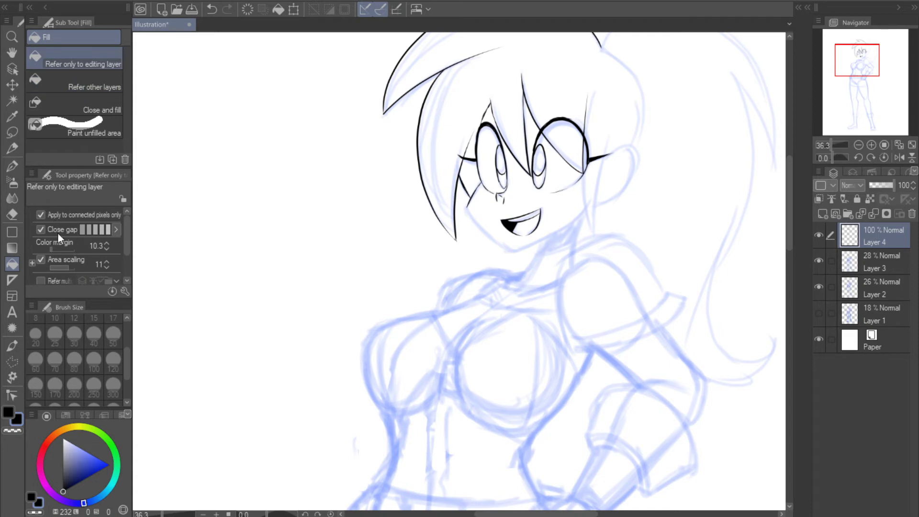
# Ink the near jawline with the G-pen from the chin up toward the ear
pyautogui.click(12, 166)
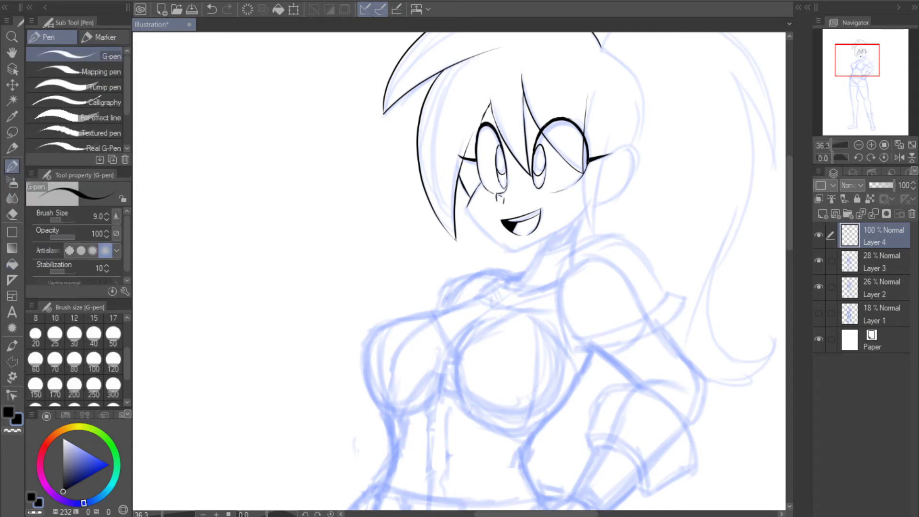
pyautogui.moveTo(529, 248); pyautogui.dragTo(579, 212)
pyautogui.hotkey('ctrl', 'z')
pyautogui.moveTo(515, 250); pyautogui.dragTo(585, 209)
pyautogui.click(899, 157)
pyautogui.hotkey('ctrl', 'z')
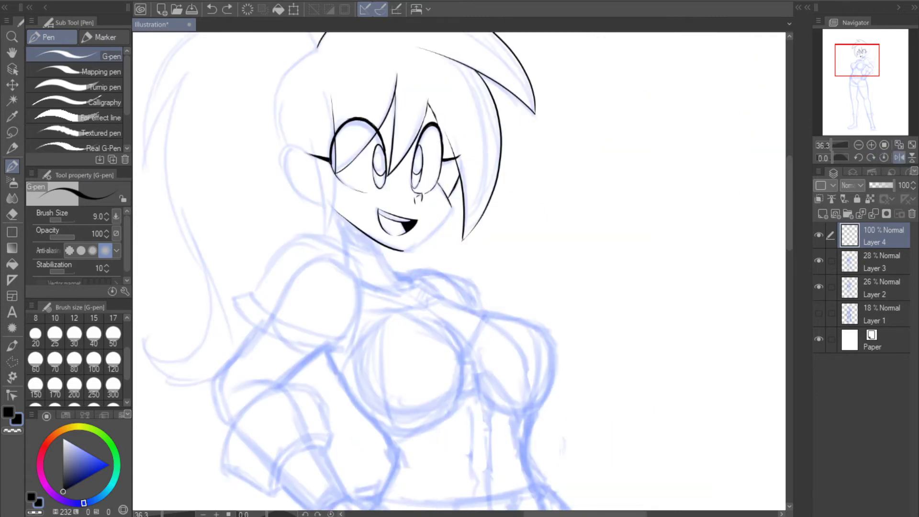
# Ink the far side of the jaw from the chin up to the cheek, repeating the stroke until it is smooth
pyautogui.moveTo(404, 251); pyautogui.dragTo(452, 215)
pyautogui.hotkey('ctrl', 'z')
pyautogui.hotkey('ctrl', 'z')
pyautogui.moveTo(404, 251); pyautogui.dragTo(447, 213)
pyautogui.hotkey('ctrl', 'z')
pyautogui.moveTo(402, 252)
pyautogui.mouseDown()
pyautogui.moveTo(429, 239)
pyautogui.moveTo(445, 215)
pyautogui.mouseUp()
pyautogui.hotkey('ctrl', 'z')
pyautogui.moveTo(405, 251); pyautogui.dragTo(451, 208)
pyautogui.hotkey('ctrl', 'z')
pyautogui.hotkey('ctrl', 'z')
# Ink the front and back lines of the neck, plus the pointed hair lock in front of the ear
pyautogui.click(899, 157)
pyautogui.moveTo(519, 282); pyautogui.dragTo(545, 244)
pyautogui.hotkey('ctrl', 'z')
pyautogui.moveTo(520, 280); pyautogui.dragTo(545, 244)
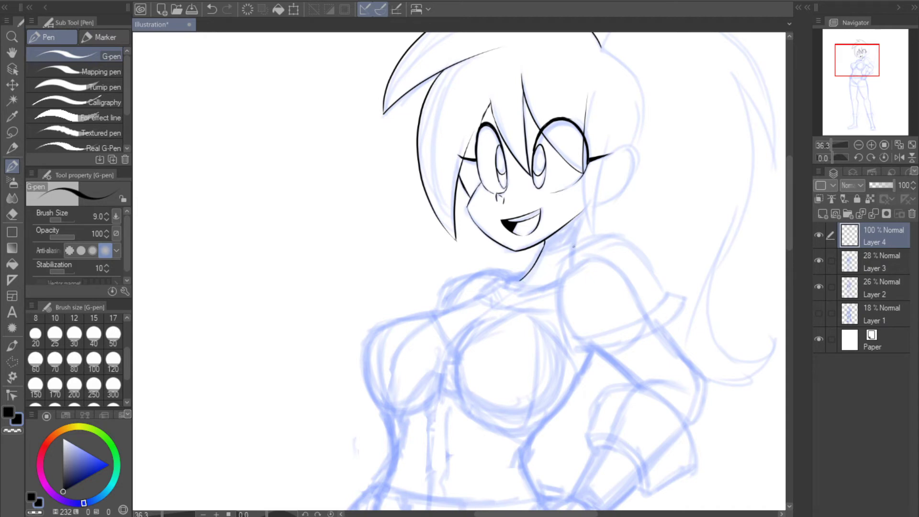
pyautogui.moveTo(575, 247); pyautogui.dragTo(585, 215)
pyautogui.moveTo(583, 170)
pyautogui.mouseDown()
pyautogui.moveTo(594, 236)
pyautogui.moveTo(603, 157)
pyautogui.mouseUp()
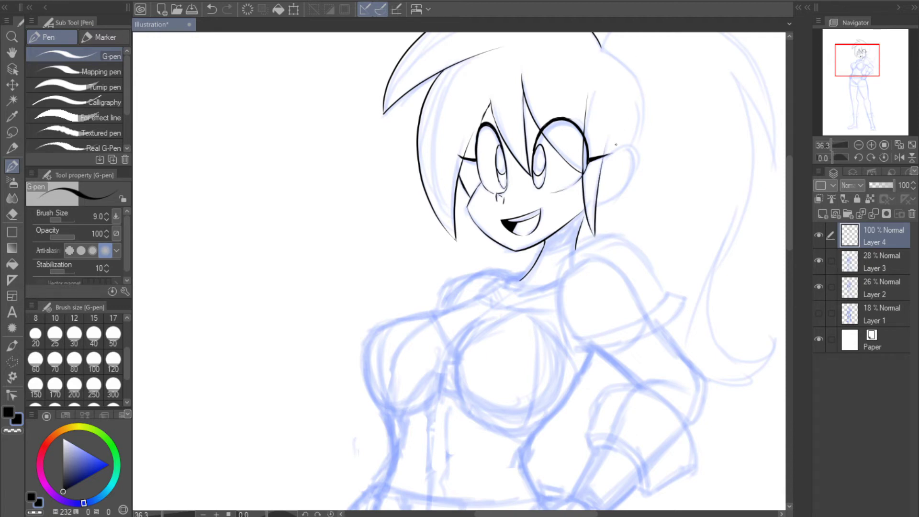
# Ink the ear outline and its inner folds beside the side hair lock, redoing the strokes until they are clean
pyautogui.moveTo(605, 154); pyautogui.dragTo(600, 200)
pyautogui.hotkey('ctrl', 'z')
pyautogui.moveTo(603, 159)
pyautogui.mouseDown()
pyautogui.moveTo(638, 176)
pyautogui.moveTo(601, 203)
pyautogui.moveTo(610, 201)
pyautogui.mouseUp()
pyautogui.hotkey('ctrl', 'z')
pyautogui.hotkey('ctrl', 'z')
pyautogui.moveTo(604, 161)
pyautogui.mouseDown()
pyautogui.moveTo(632, 178)
pyautogui.moveTo(602, 188)
pyautogui.moveTo(621, 196)
pyautogui.moveTo(609, 195)
pyautogui.moveTo(637, 169)
pyautogui.mouseUp()
pyautogui.hotkey('ctrl', 'z')
pyautogui.hotkey('ctrl', 'z')
pyautogui.hotkey('ctrl', 'z')
pyautogui.hotkey('ctrl', 'z')
pyautogui.hotkey('ctrl', 'z')
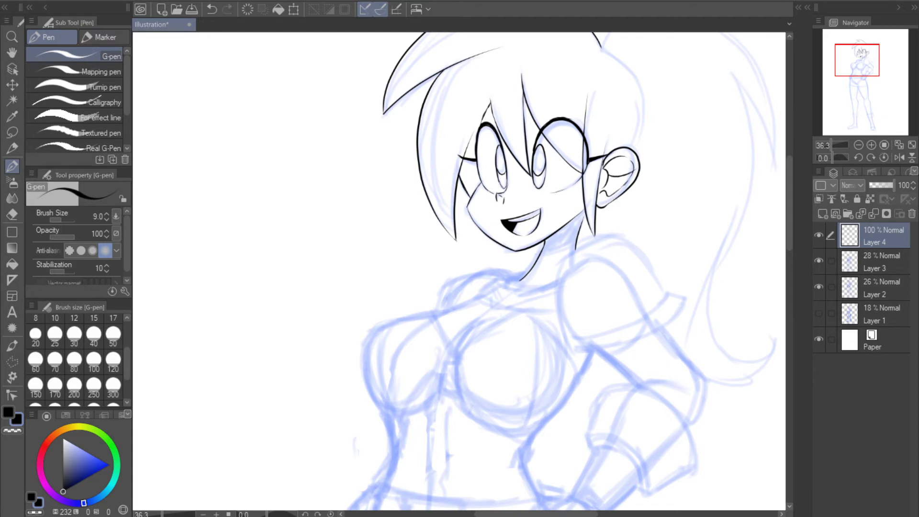
pyautogui.press('c')
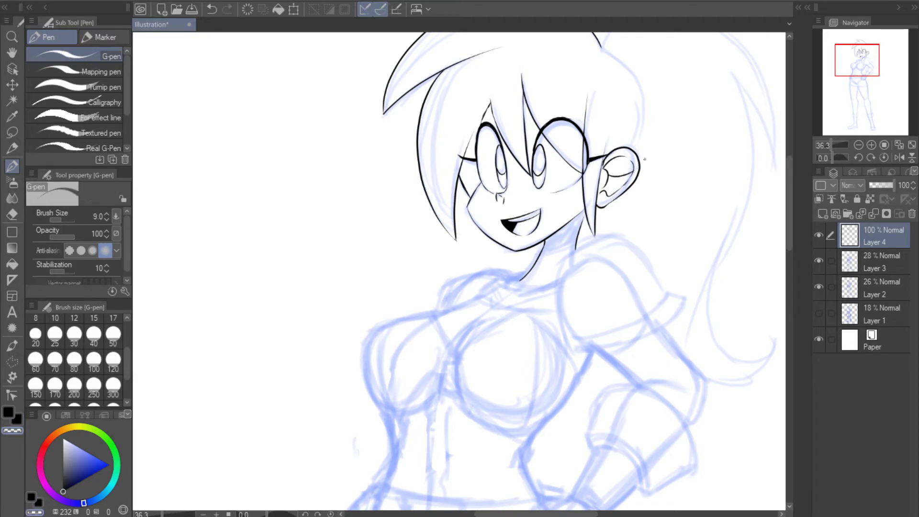
# Ink the rounded top of the near shoulder sleeve from the neck side out to the cuff
pyautogui.click(899, 157)
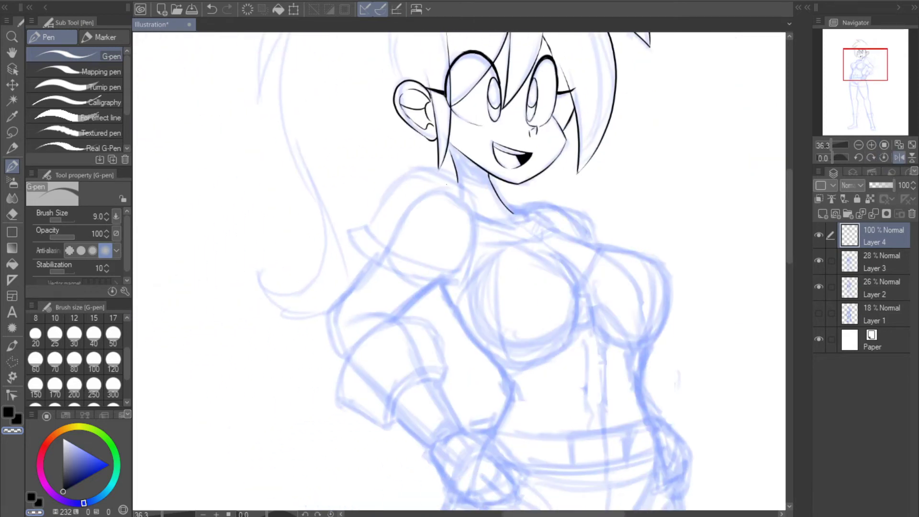
pyautogui.press('c')
pyautogui.moveTo(415, 177); pyautogui.dragTo(368, 226)
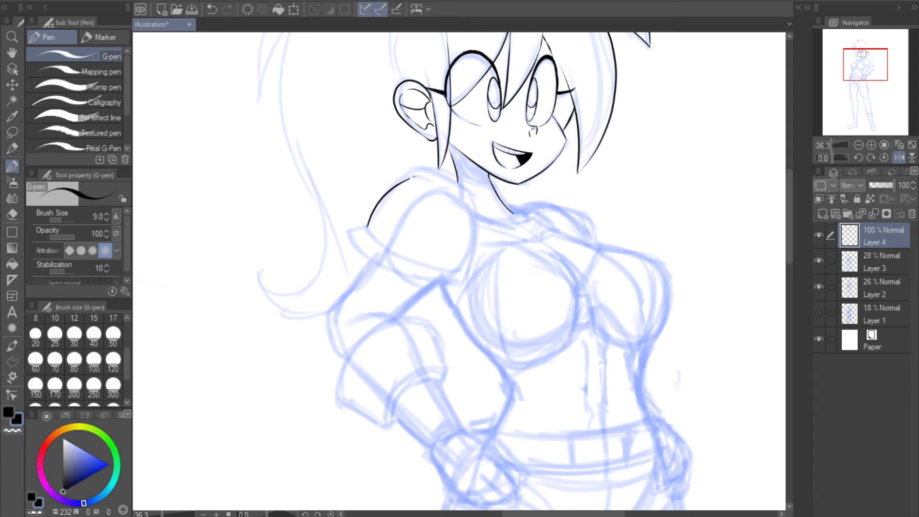
pyautogui.click(899, 158)
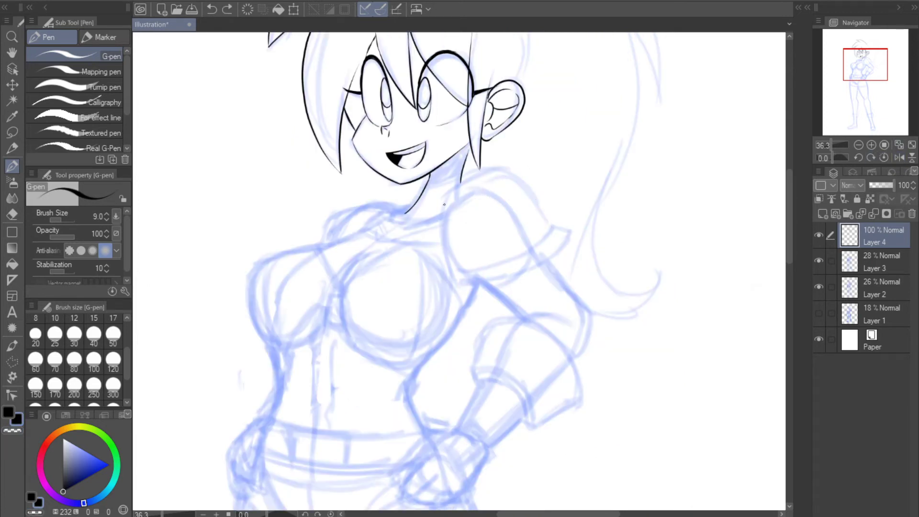
pyautogui.moveTo(444, 204); pyautogui.dragTo(500, 172)
pyautogui.click(899, 158)
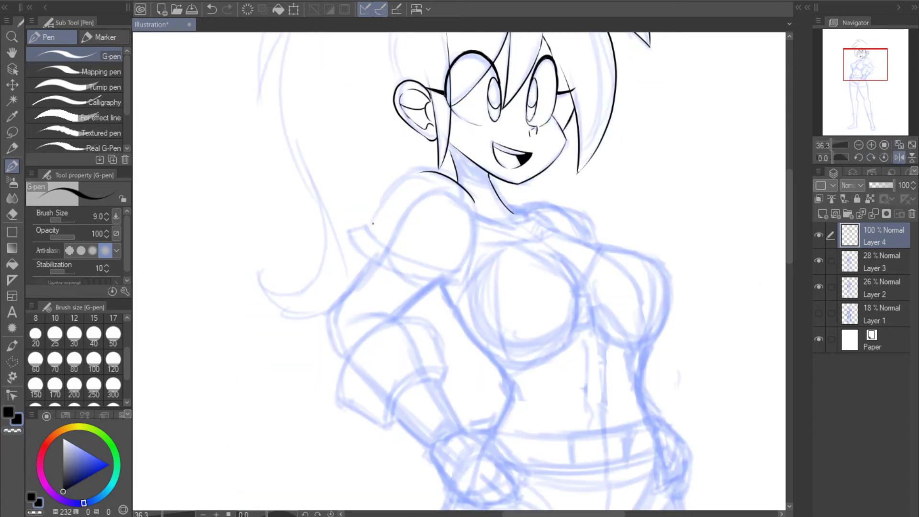
pyautogui.moveTo(368, 225); pyautogui.dragTo(417, 174)
pyautogui.hotkey('ctrl', 'z')
pyautogui.hotkey('ctrl', 'z')
# Ink the front edge of the shoulder sleeve and the curved seam where it meets the cuff
pyautogui.click(895, 157)
pyautogui.moveTo(443, 205); pyautogui.dragTo(450, 264)
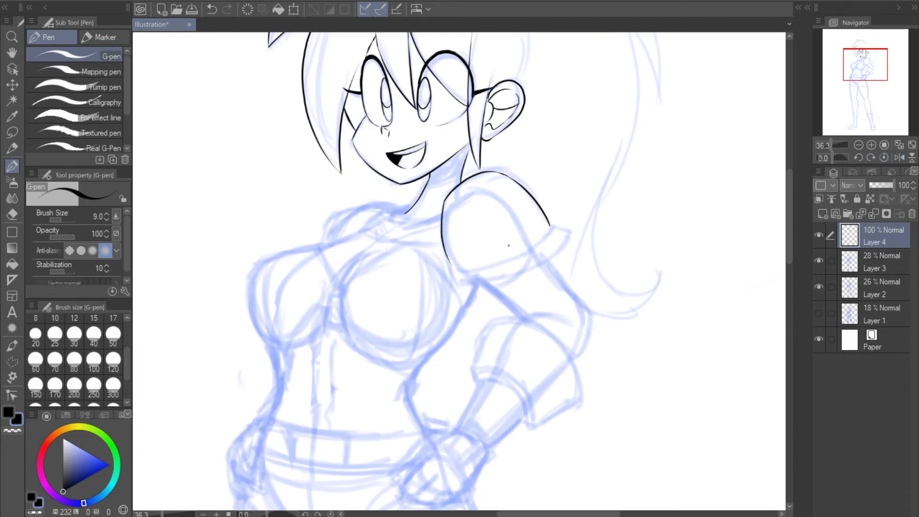
pyautogui.moveTo(451, 263)
pyautogui.mouseDown()
pyautogui.moveTo(470, 281)
pyautogui.moveTo(547, 244)
pyautogui.mouseUp()
pyautogui.hotkey('ctrl', 'z')
pyautogui.hotkey('ctrl', 'z')
pyautogui.moveTo(454, 267); pyautogui.dragTo(539, 242)
pyautogui.click(899, 158)
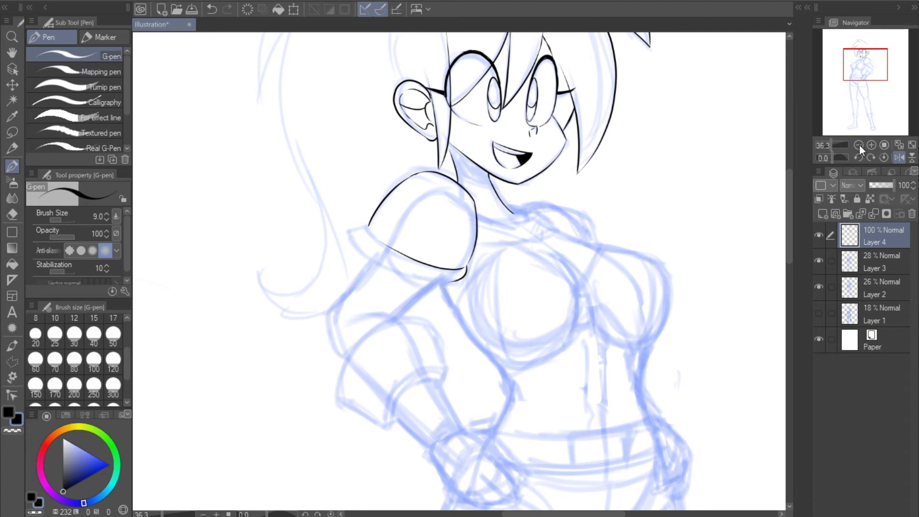
# Ink the sleeve cuff's short flared end and curved lower edge, and clean up its corners
pyautogui.click(898, 158)
pyautogui.moveTo(834, 157); pyautogui.dragTo(823, 154)
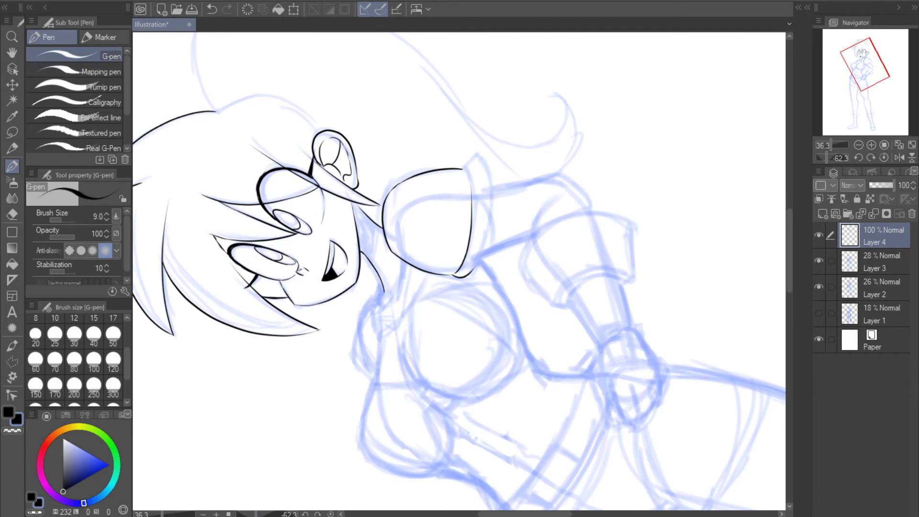
pyautogui.click(881, 155)
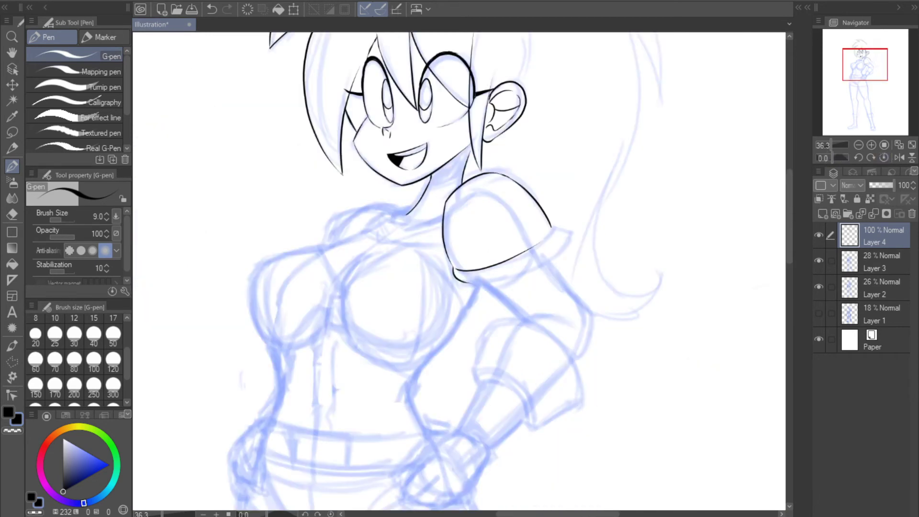
pyautogui.click(898, 157)
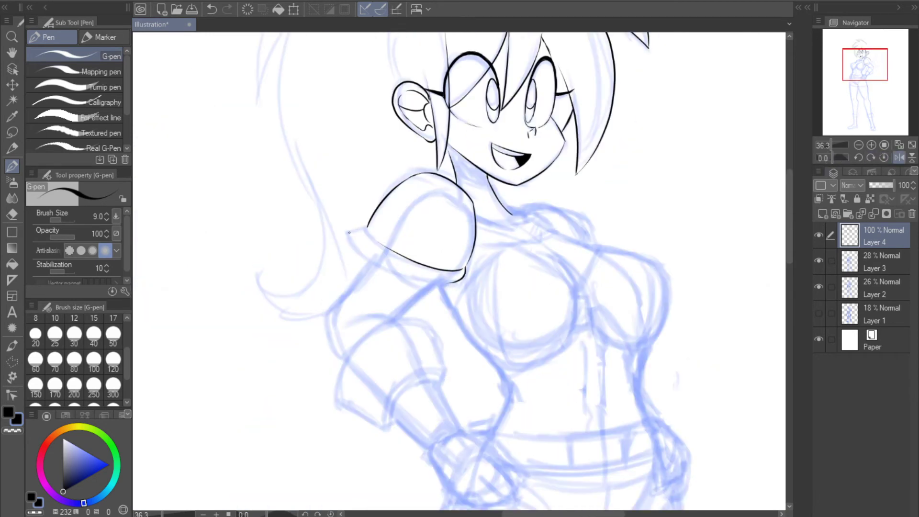
pyautogui.moveTo(347, 233); pyautogui.dragTo(367, 225)
pyautogui.click(900, 157)
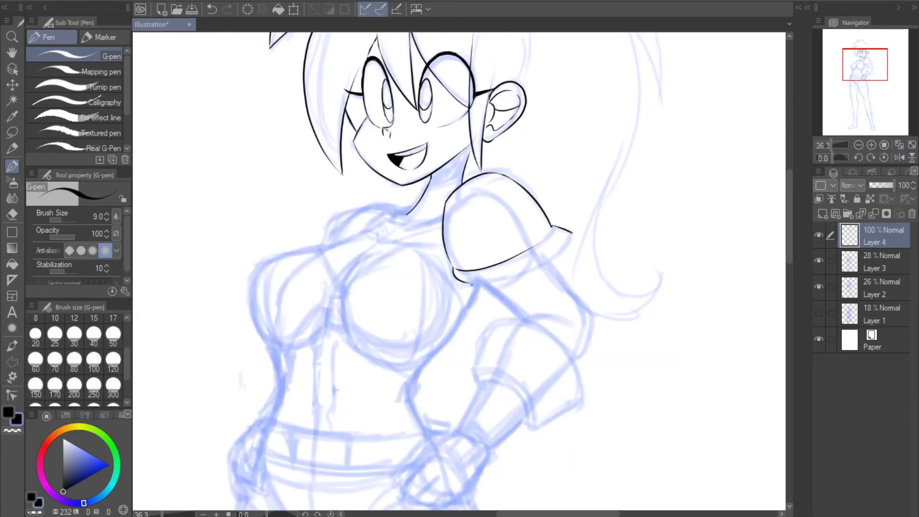
pyautogui.moveTo(459, 282)
pyautogui.mouseDown()
pyautogui.moveTo(510, 277)
pyautogui.moveTo(567, 248)
pyautogui.moveTo(563, 237)
pyautogui.moveTo(556, 256)
pyautogui.moveTo(571, 236)
pyautogui.moveTo(556, 255)
pyautogui.mouseUp()
pyautogui.hotkey('ctrl', 'z')
pyautogui.hotkey('ctrl', 'z')
pyautogui.hotkey('ctrl', 'z')
pyautogui.press('c')
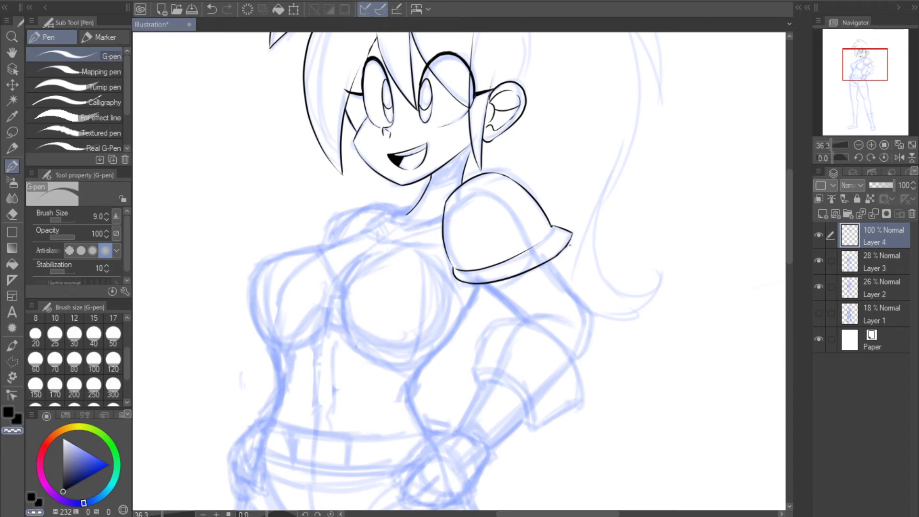
pyautogui.click(898, 157)
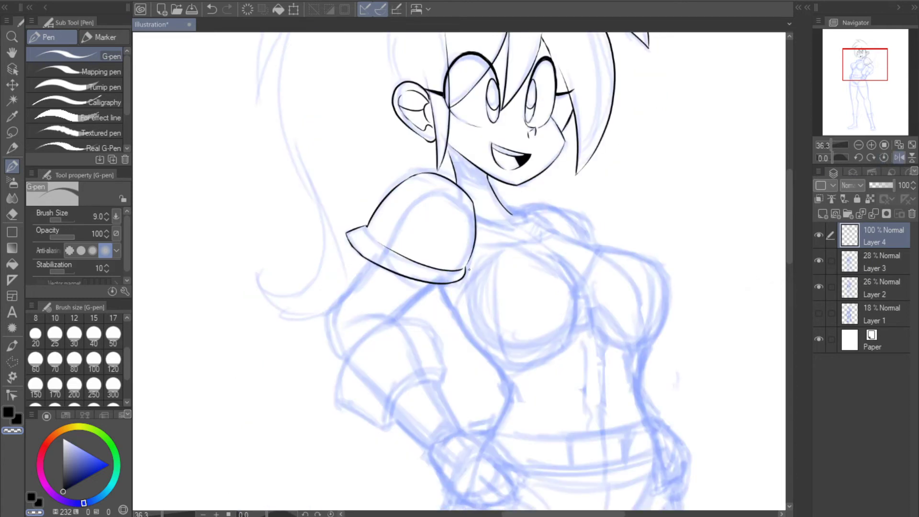
# Ink the outer line of the upper arm from the sleeve cuff around the elbow, trimming the overlap at the cuff
pyautogui.scroll(-2, 355, 268)
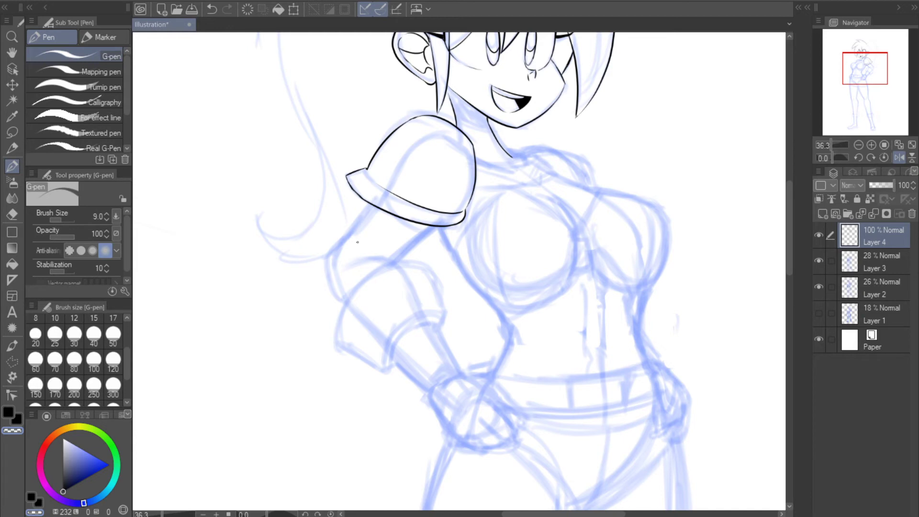
pyautogui.moveTo(344, 305)
pyautogui.mouseDown()
pyautogui.moveTo(335, 287)
pyautogui.moveTo(340, 246)
pyautogui.moveTo(367, 210)
pyautogui.mouseUp()
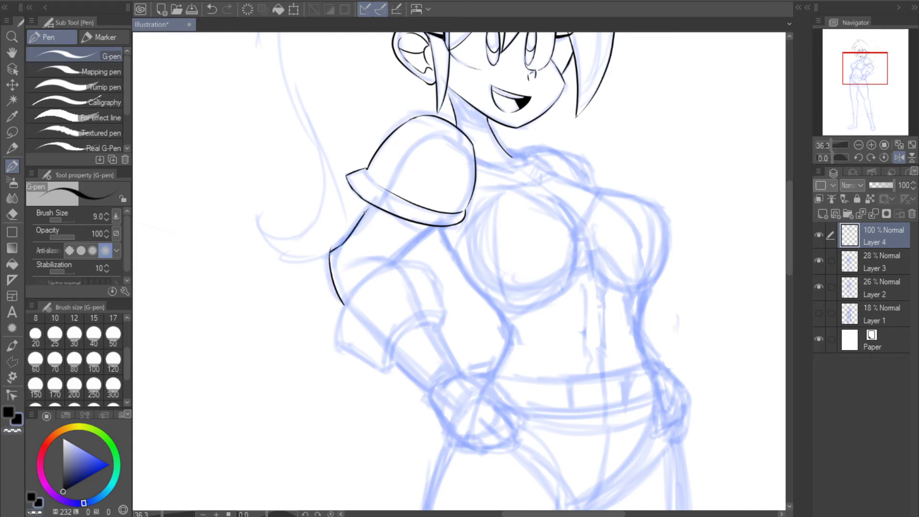
pyautogui.press('c')
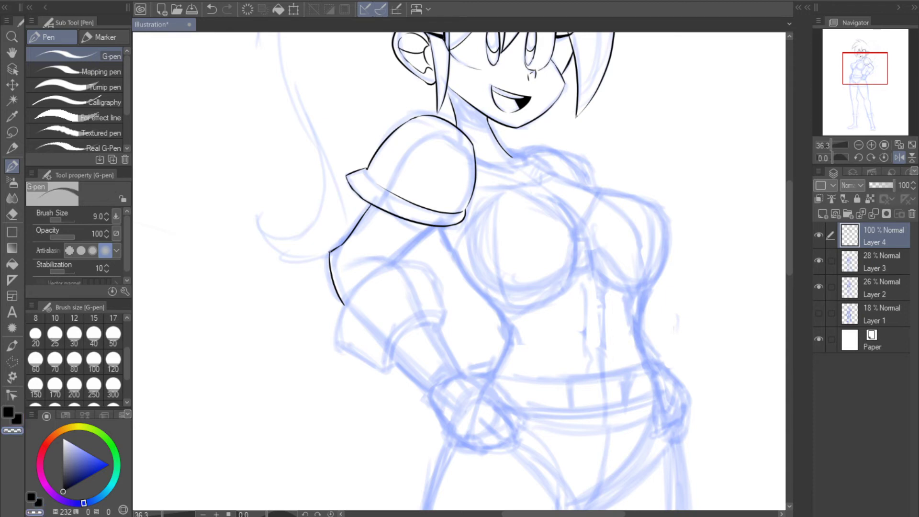
pyautogui.click(899, 159)
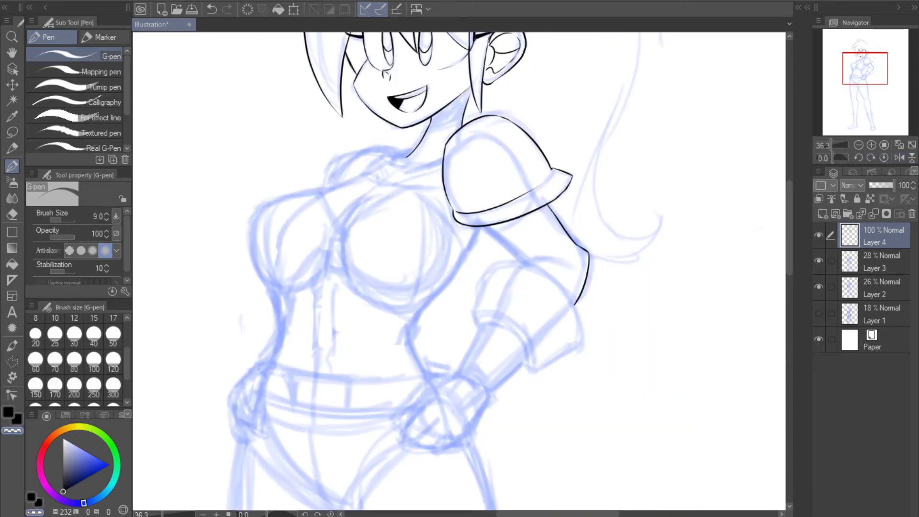
# Ink the inner line of the upper arm below the sleeve cuff and the short crease at the elbow bend
pyautogui.click(898, 158)
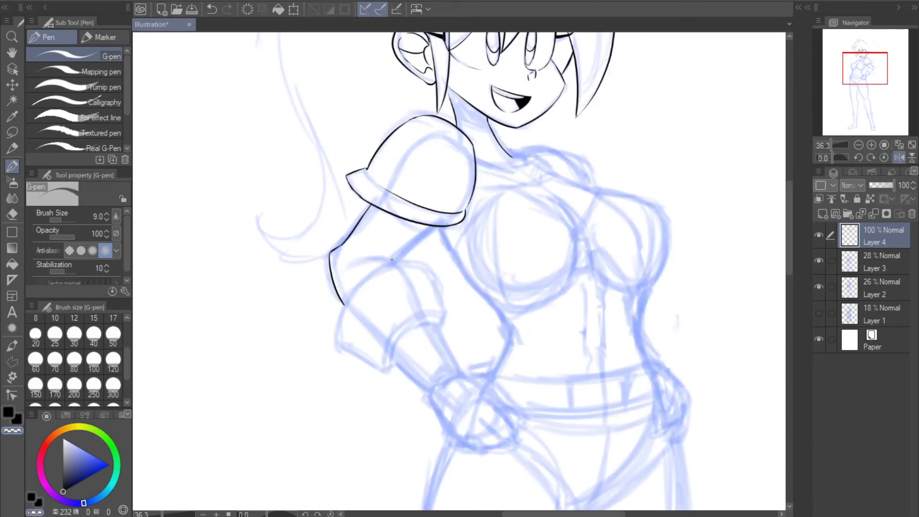
pyautogui.press('c')
pyautogui.moveTo(392, 261); pyautogui.dragTo(435, 224)
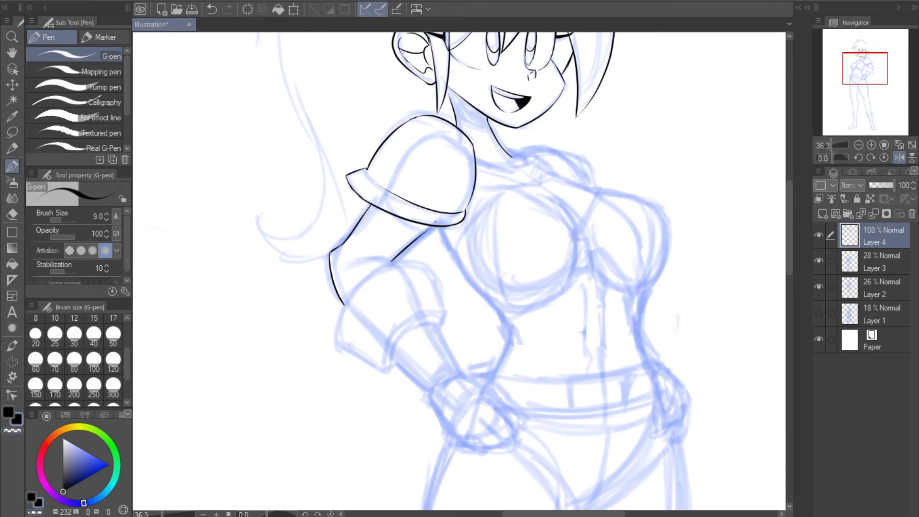
pyautogui.click(898, 159)
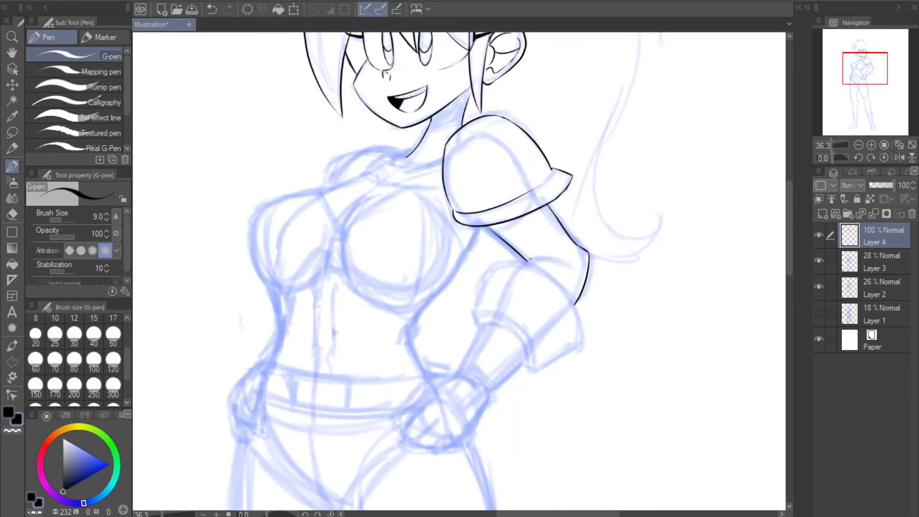
pyautogui.moveTo(527, 262); pyautogui.dragTo(554, 259)
# Ink the body-facing edge of the forearm guard down to its lower corner, trimming the stroke overlap
pyautogui.moveTo(864, 79); pyautogui.dragTo(865, 84)
pyautogui.moveTo(483, 227); pyautogui.dragTo(491, 245)
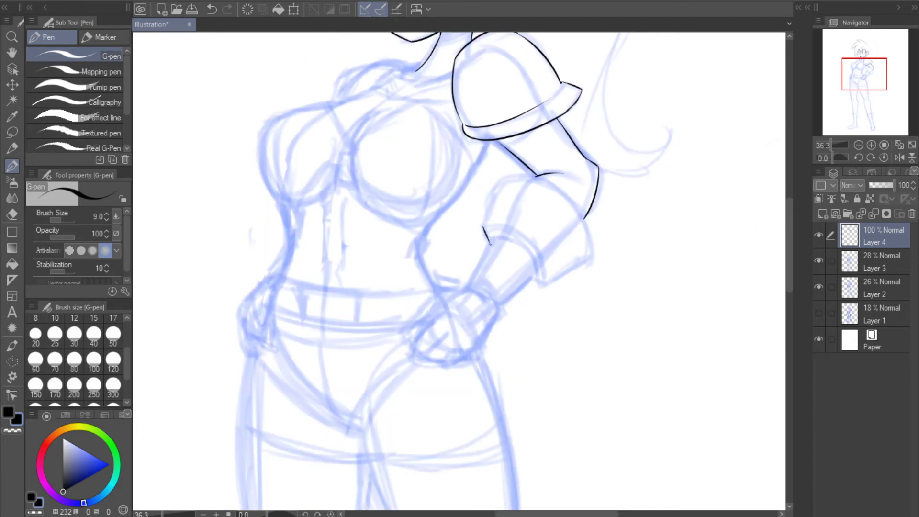
pyautogui.click(900, 157)
pyautogui.moveTo(409, 178); pyautogui.dragTo(436, 228)
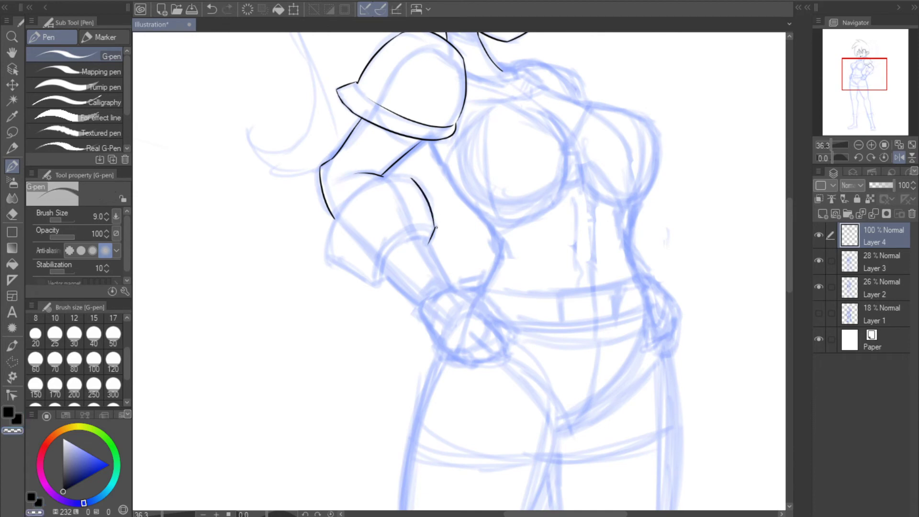
pyautogui.press('x')
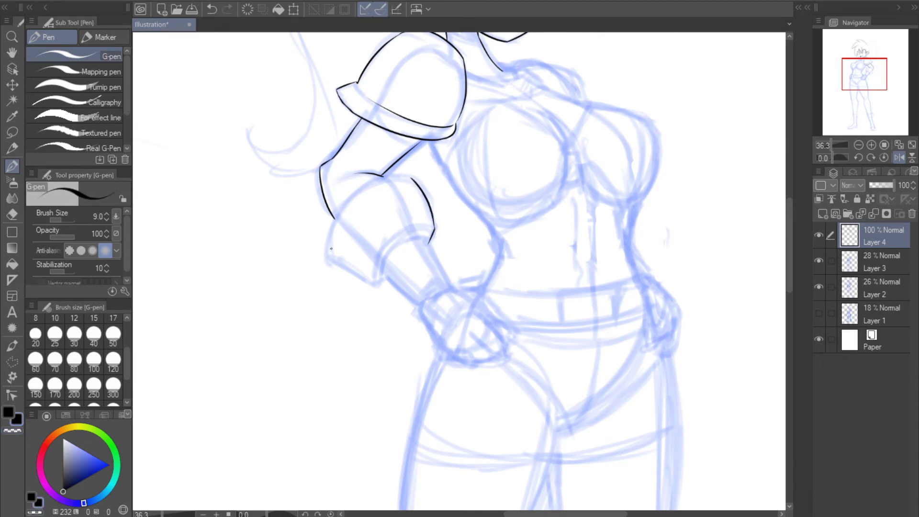
# Ink the curved elbow-side edge of the forearm guard from the inner elbow down to its lower corner
pyautogui.moveTo(327, 256)
pyautogui.mouseDown()
pyautogui.moveTo(327, 240)
pyautogui.moveTo(381, 176)
pyautogui.mouseUp()
pyautogui.press('x')
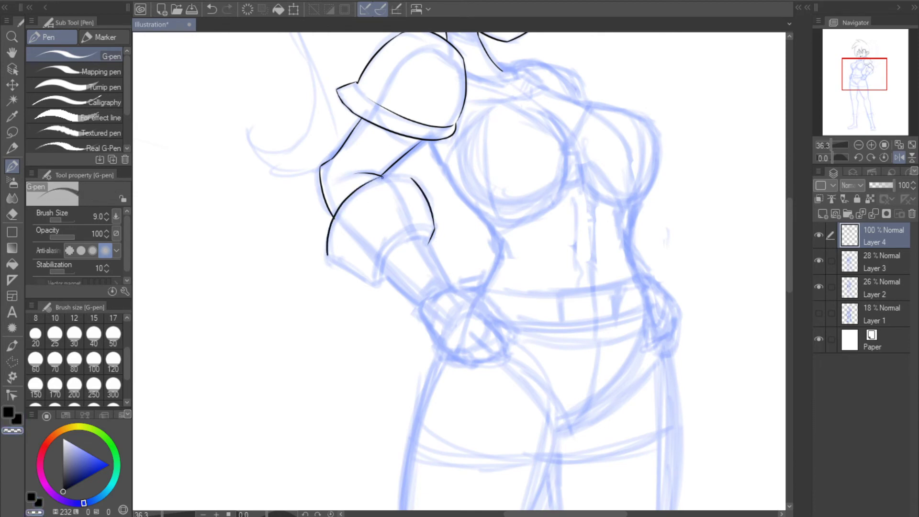
pyautogui.click(898, 157)
pyautogui.press('x')
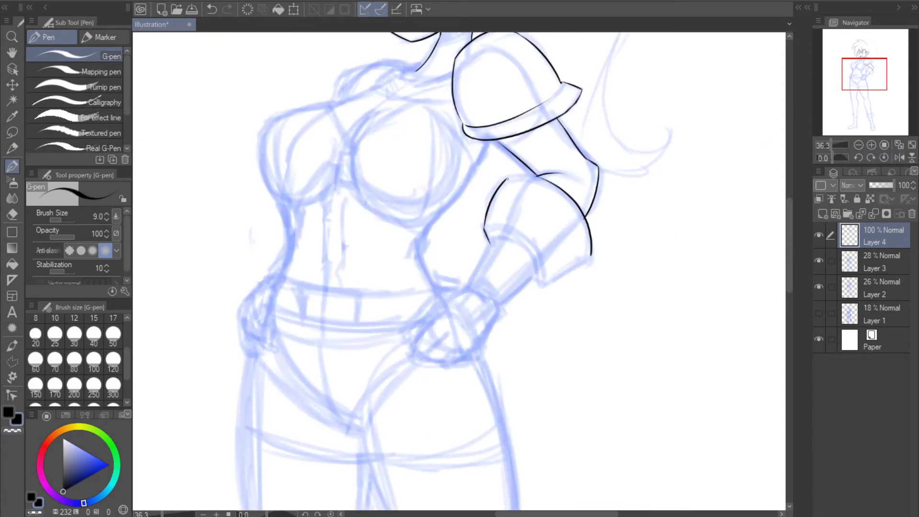
# Connect the two side edges of the forearm guard with a short curve across its top
pyautogui.moveTo(507, 179); pyautogui.dragTo(537, 177)
pyautogui.hotkey('ctrl', 'z')
pyautogui.click(899, 157)
pyautogui.press('x')
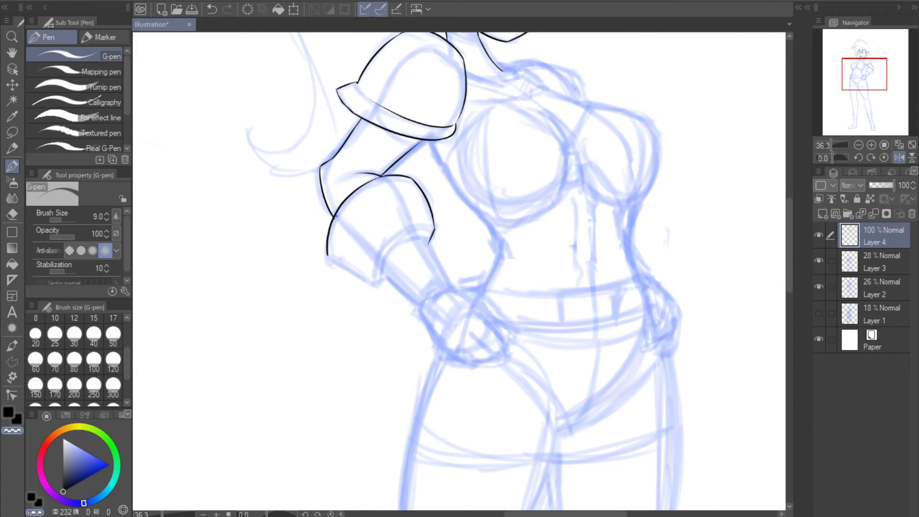
pyautogui.hotkey('ctrl', 'z')
pyautogui.hotkey('ctrl', 'y')
# Ink the lower rim of the forearm guard from its elbow-side corner to the underside of the forearm
pyautogui.click(898, 156)
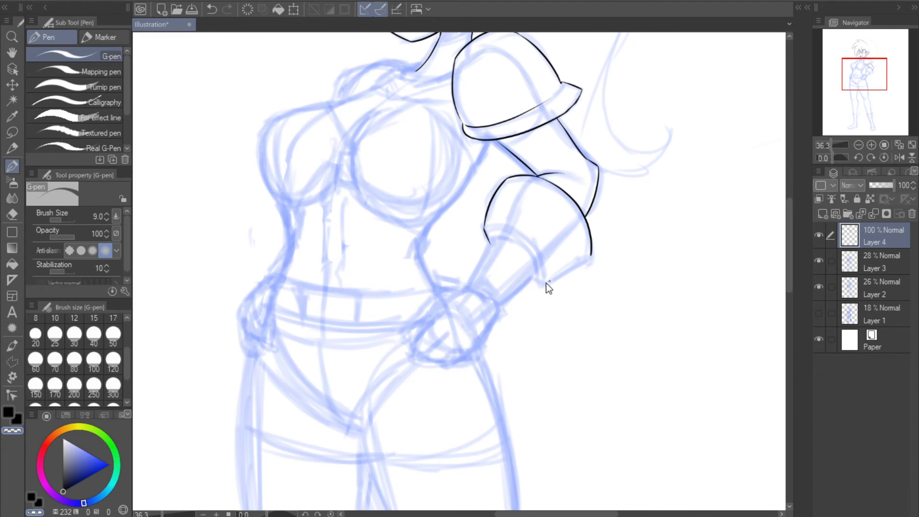
pyautogui.press('c')
pyautogui.moveTo(533, 278)
pyautogui.mouseDown()
pyautogui.moveTo(554, 286)
pyautogui.moveTo(546, 283)
pyautogui.moveTo(592, 253)
pyautogui.mouseUp()
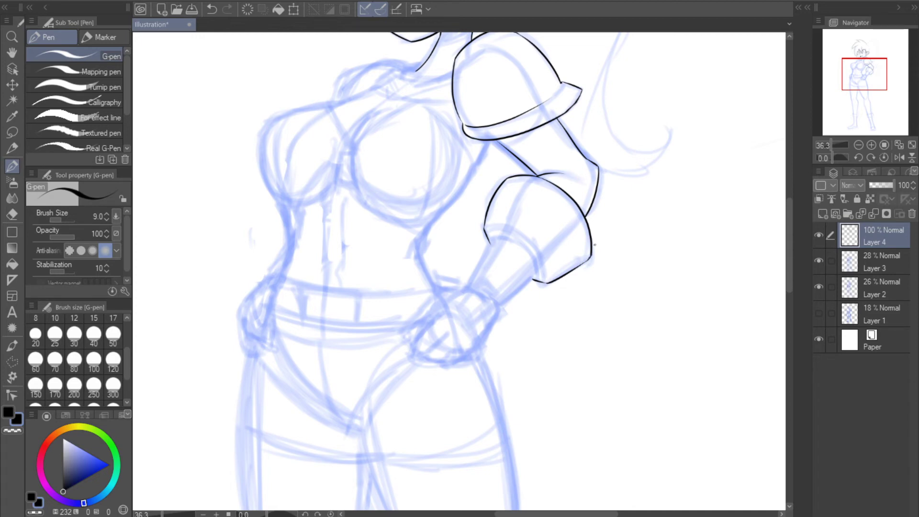
pyautogui.click(899, 158)
pyautogui.moveTo(369, 282); pyautogui.dragTo(377, 282)
pyautogui.hotkey('ctrl', 'z')
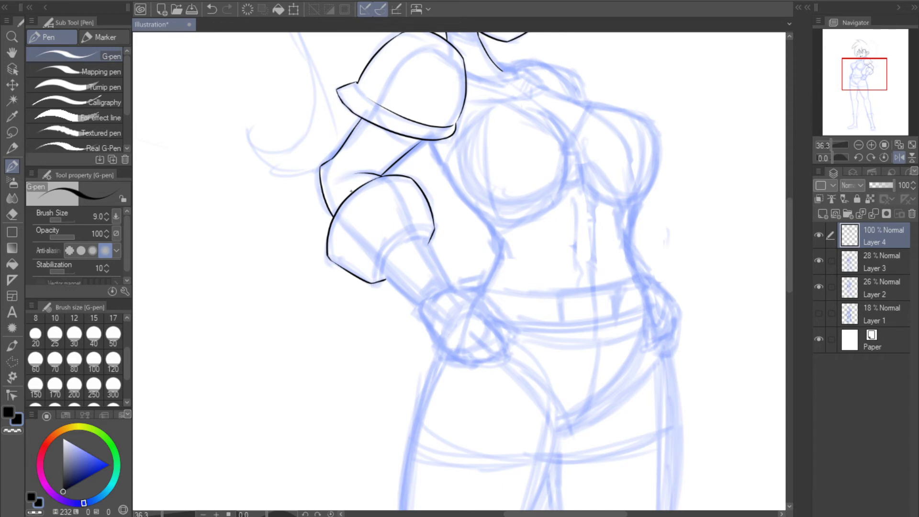
pyautogui.moveTo(364, 221)
pyautogui.mouseDown()
pyautogui.moveTo(376, 215)
pyautogui.moveTo(372, 230)
pyautogui.moveTo(384, 206)
pyautogui.moveTo(371, 229)
pyautogui.mouseUp()
pyautogui.press('c')
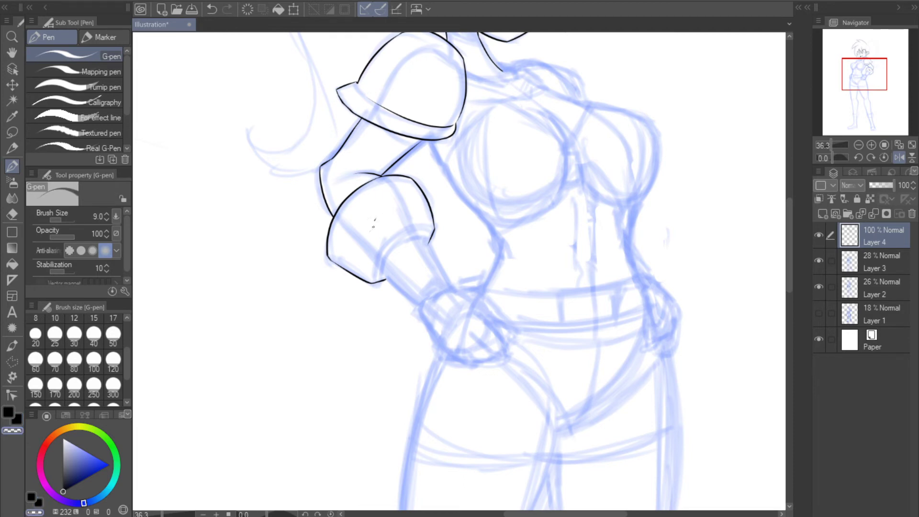
pyautogui.press('c')
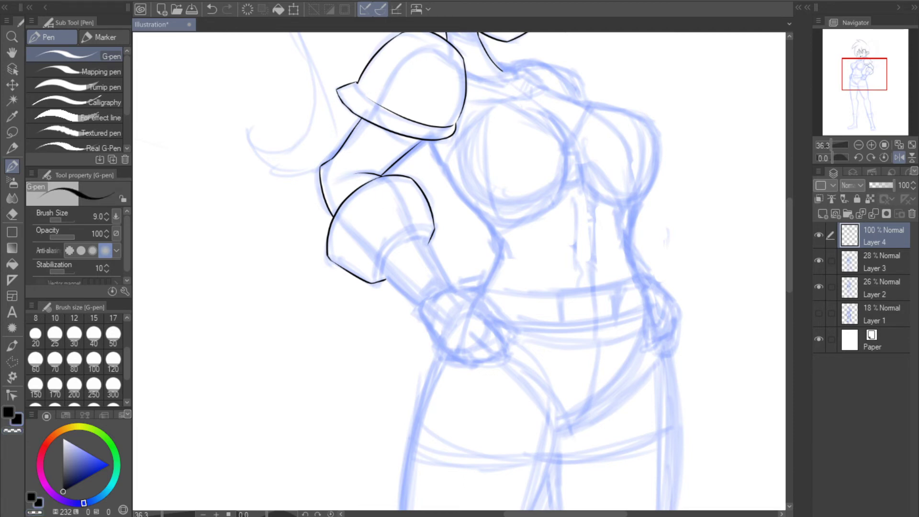
# Ink the curved opening of the forearm guard across the forearm, repeating the stroke until it joins both corners
pyautogui.moveTo(392, 250); pyautogui.dragTo(384, 280)
pyautogui.click(896, 160)
pyautogui.moveTo(491, 243)
pyautogui.mouseDown()
pyautogui.moveTo(530, 276)
pyautogui.moveTo(517, 247)
pyautogui.moveTo(524, 269)
pyautogui.mouseUp()
pyautogui.hotkey('ctrl', 'z')
pyautogui.hotkey('ctrl', 'z')
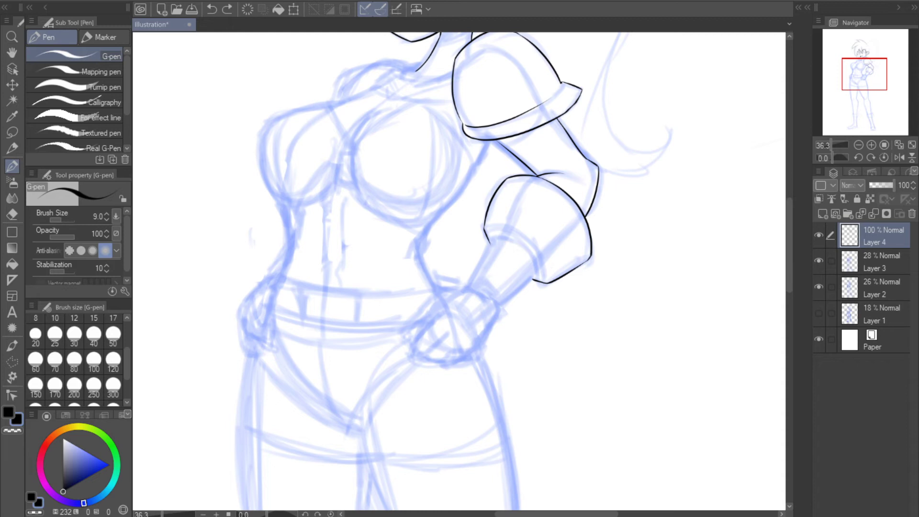
pyautogui.click(900, 158)
pyautogui.moveTo(386, 277); pyautogui.dragTo(409, 242)
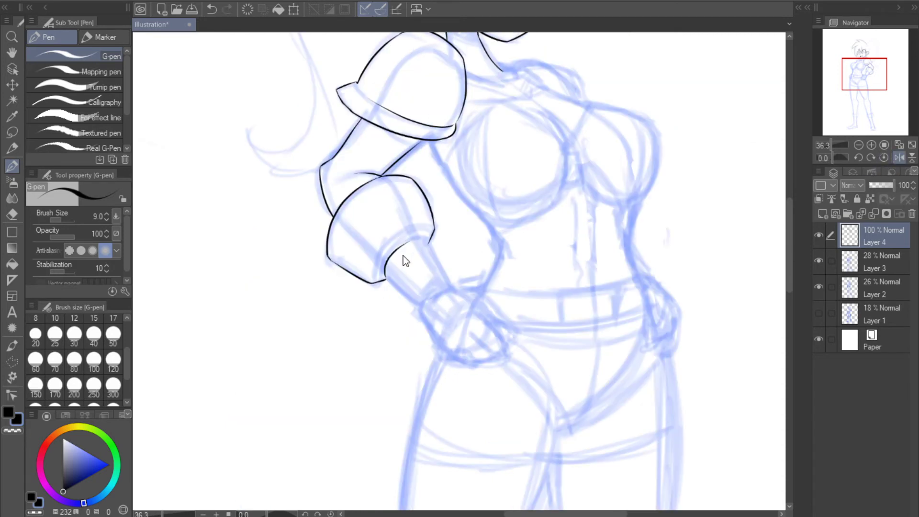
pyautogui.hotkey('ctrl', 'z')
pyautogui.moveTo(385, 277); pyautogui.dragTo(416, 242)
pyautogui.moveTo(372, 279)
pyautogui.mouseDown()
pyautogui.moveTo(380, 249)
pyautogui.moveTo(424, 224)
pyautogui.moveTo(417, 228)
pyautogui.mouseUp()
pyautogui.hotkey('ctrl', 'z')
pyautogui.click(898, 157)
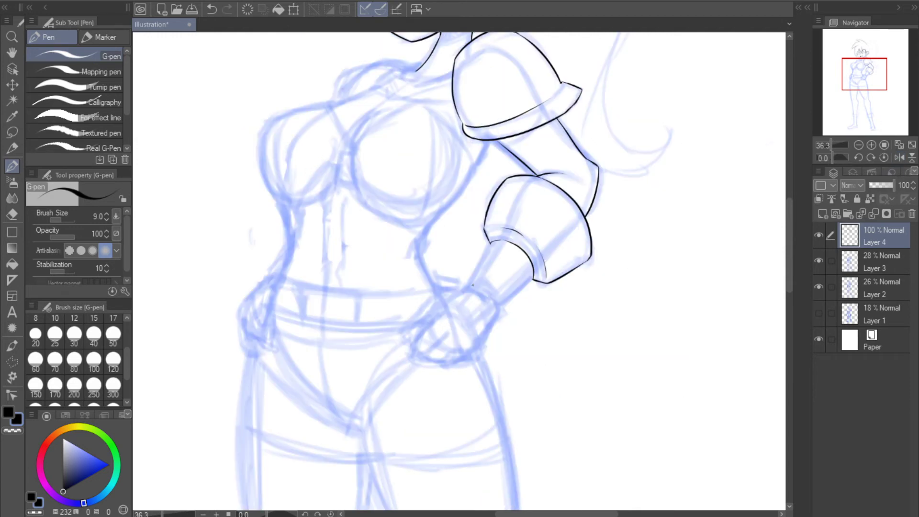
# Ink both edges of the near forearm from the guard's opening down to the wrist
pyautogui.moveTo(464, 289); pyautogui.dragTo(499, 242)
pyautogui.hotkey('ctrl', 'z')
pyautogui.moveTo(464, 290)
pyautogui.mouseDown()
pyautogui.moveTo(490, 244)
pyautogui.moveTo(464, 287)
pyautogui.mouseUp()
pyautogui.hotkey('ctrl', 'z')
pyautogui.hotkey('ctrl', 'z')
pyautogui.moveTo(489, 245)
pyautogui.mouseDown()
pyautogui.moveTo(467, 284)
pyautogui.moveTo(536, 276)
pyautogui.mouseUp()
# Ink the front edge of the near hand resting on the hip and a short line from the wrist toward the waist
pyautogui.moveTo(864, 80); pyautogui.dragTo(863, 86)
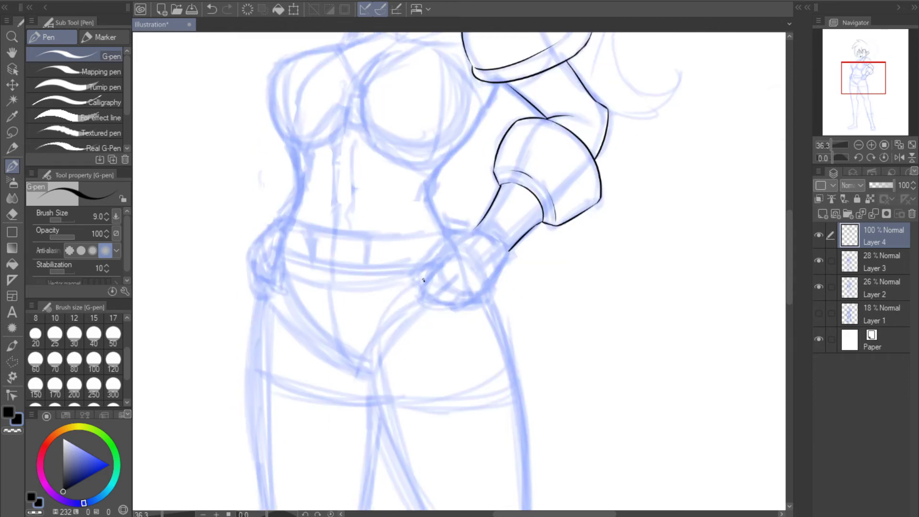
pyautogui.moveTo(423, 280)
pyautogui.mouseDown()
pyautogui.moveTo(423, 265)
pyautogui.moveTo(451, 241)
pyautogui.mouseUp()
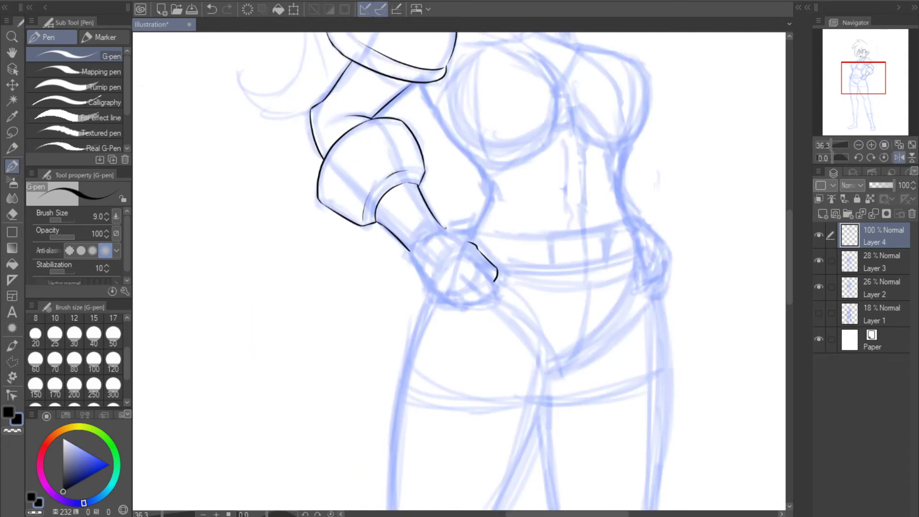
pyautogui.moveTo(443, 228); pyautogui.dragTo(471, 229)
pyautogui.hotkey('ctrl', 'z')
pyautogui.click(898, 157)
pyautogui.hotkey('ctrl', 'z')
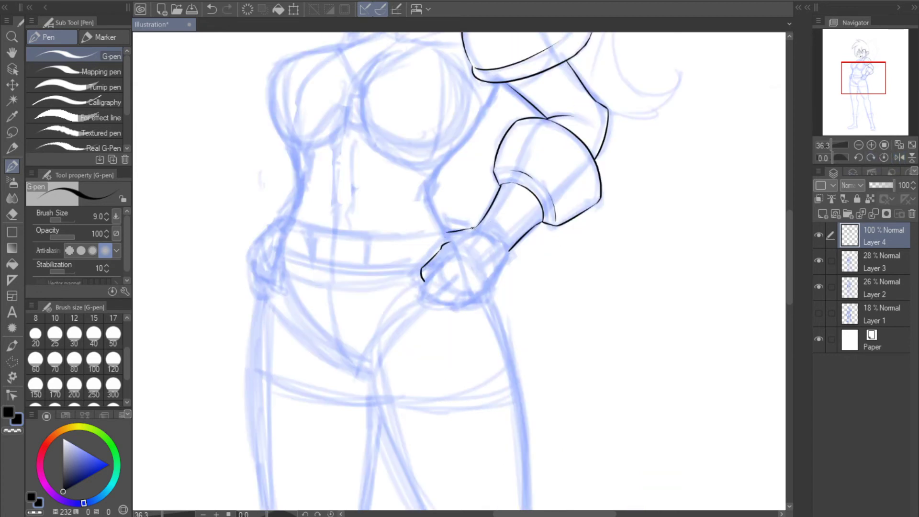
pyautogui.click(899, 157)
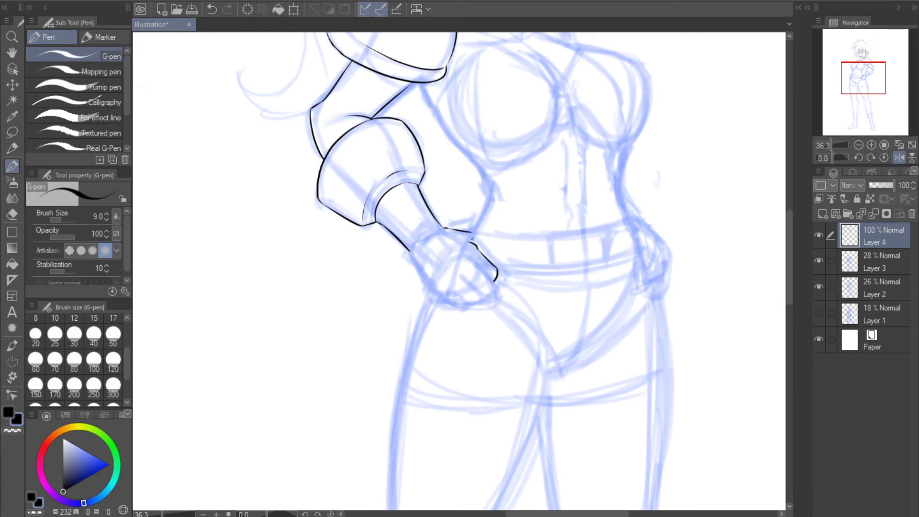
# Ink the near side of the waist from the hand up through its inward bend to below the bust
pyautogui.moveTo(473, 233); pyautogui.dragTo(487, 199)
pyautogui.hotkey('ctrl', 'z')
pyautogui.moveTo(474, 232); pyautogui.dragTo(479, 216)
pyautogui.moveTo(491, 181); pyautogui.dragTo(474, 230)
pyautogui.click(899, 157)
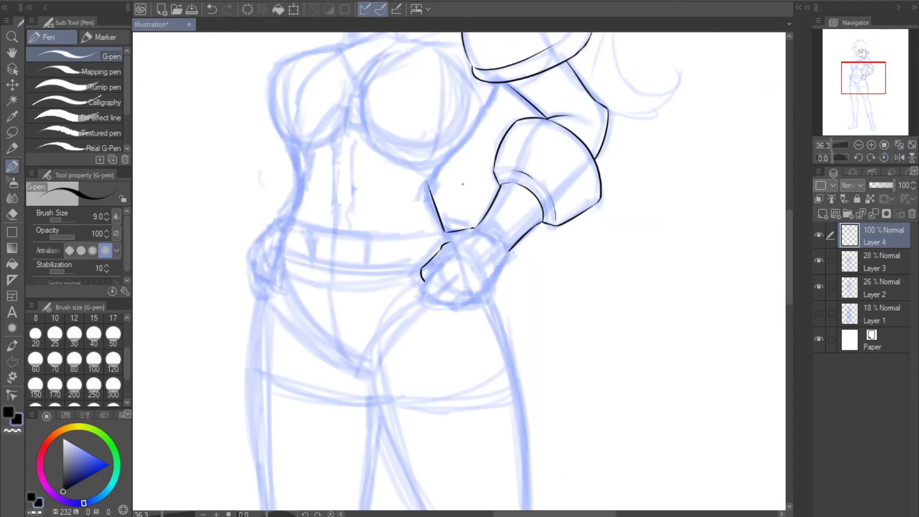
pyautogui.moveTo(429, 185); pyautogui.dragTo(434, 171)
pyautogui.hotkey('ctrl', 'z')
pyautogui.moveTo(430, 184); pyautogui.dragTo(444, 162)
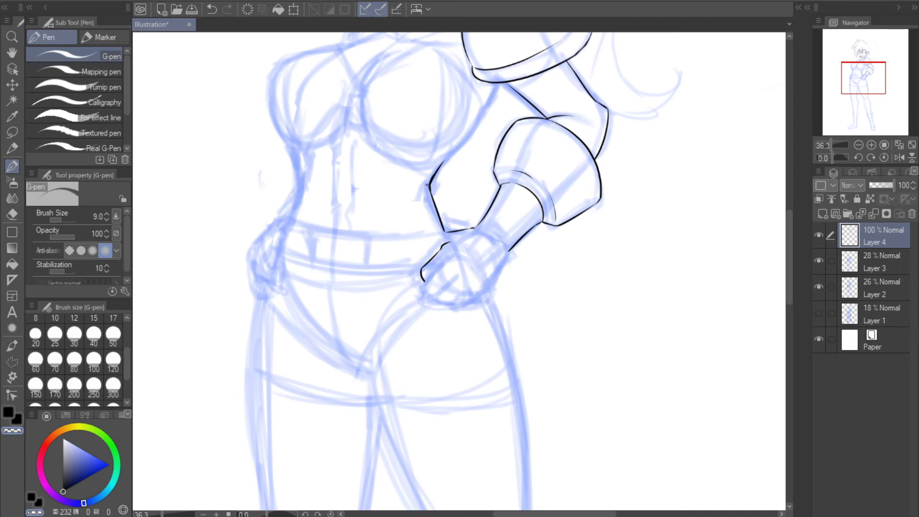
pyautogui.click(900, 157)
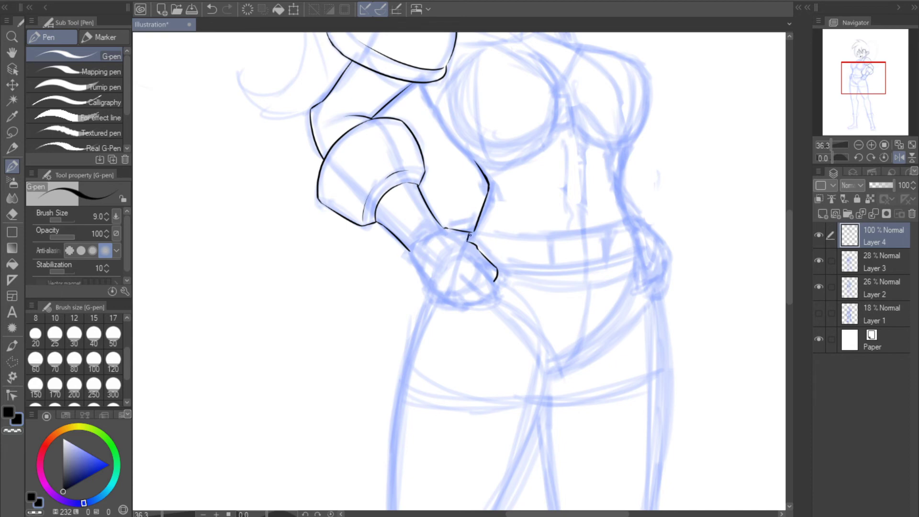
# Ink the belt's upper edge across the waist, repeating the stroke until it joins the near hand and the far side
pyautogui.click(899, 157)
pyautogui.moveTo(291, 225); pyautogui.dragTo(441, 236)
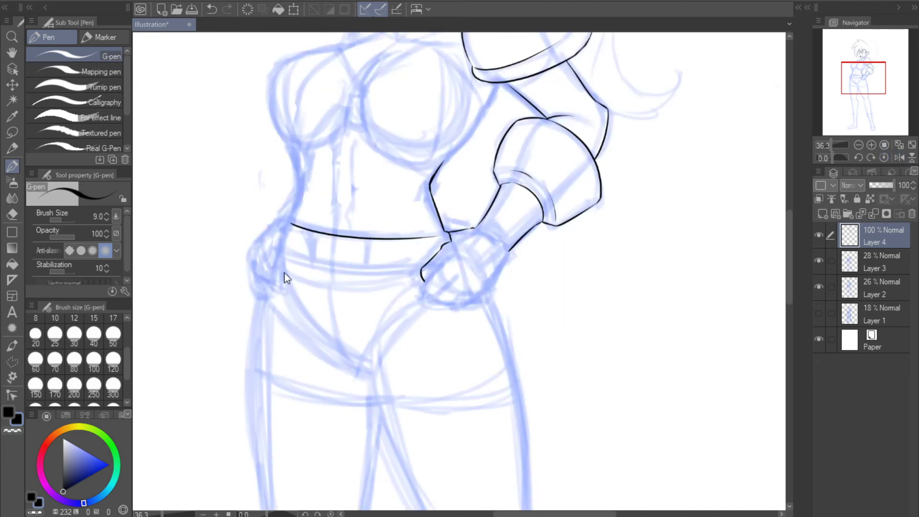
pyautogui.hotkey('ctrl', 'z')
pyautogui.moveTo(834, 157); pyautogui.dragTo(828, 159)
pyautogui.moveTo(285, 281); pyautogui.dragTo(420, 253)
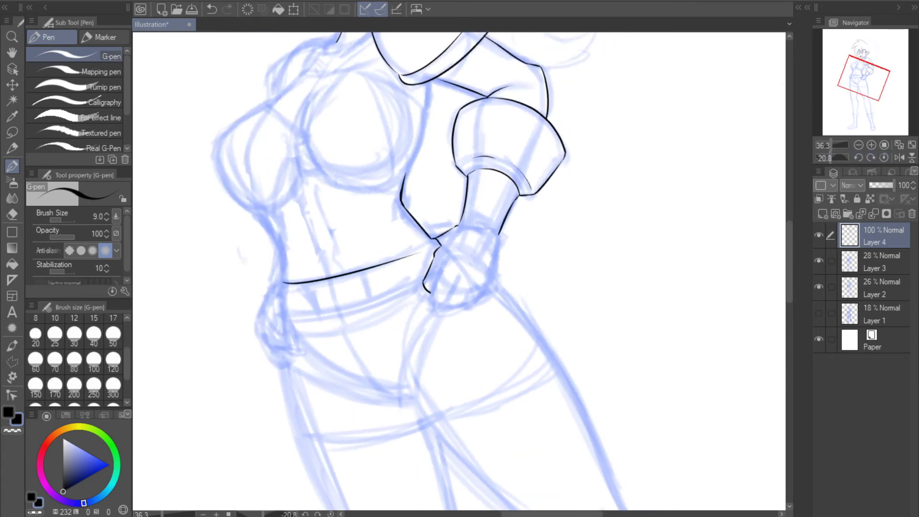
pyautogui.hotkey('ctrl', 'z')
pyautogui.moveTo(283, 289)
pyautogui.mouseDown()
pyautogui.moveTo(435, 241)
pyautogui.moveTo(403, 255)
pyautogui.moveTo(433, 241)
pyautogui.mouseUp()
pyautogui.hotkey('ctrl', 'z')
pyautogui.hotkey('ctrl', 'z')
pyautogui.hotkey('ctrl', 'z')
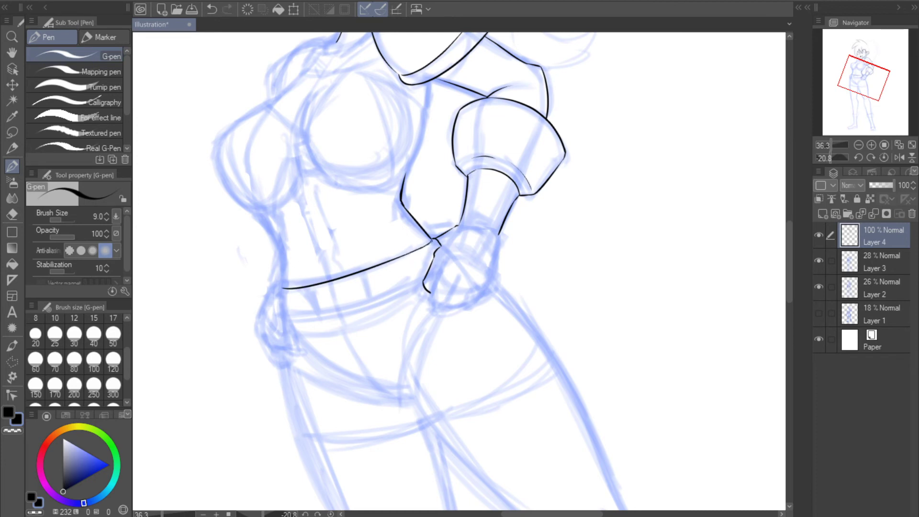
pyautogui.click(884, 157)
# Ink the belt's lower edge and close the belt with a short curved end on the far hip
pyautogui.click(899, 157)
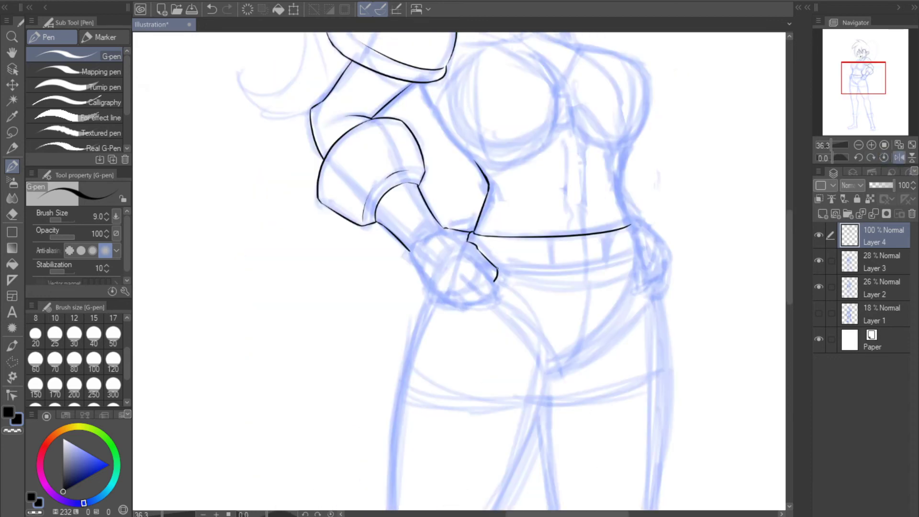
pyautogui.moveTo(498, 272); pyautogui.dragTo(623, 263)
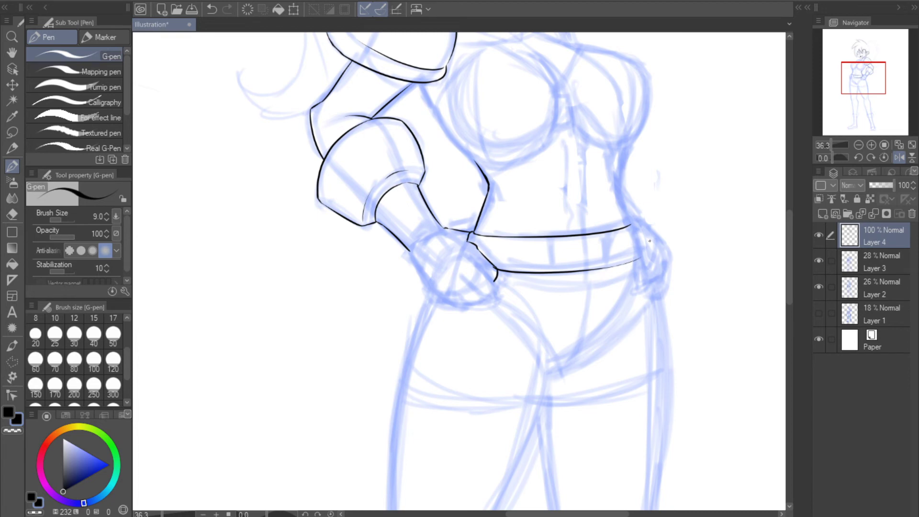
pyautogui.click(900, 158)
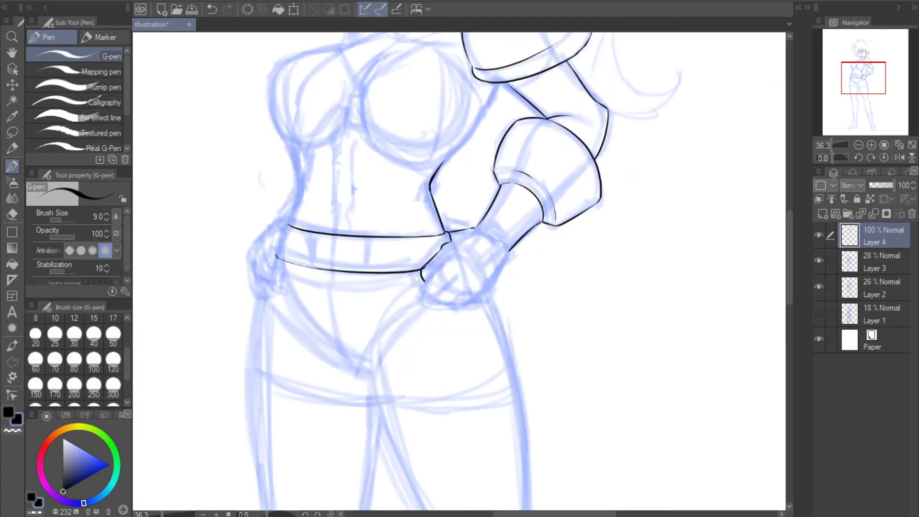
pyautogui.moveTo(276, 256); pyautogui.dragTo(284, 226)
pyautogui.click(898, 158)
pyautogui.moveTo(629, 220); pyautogui.dragTo(642, 252)
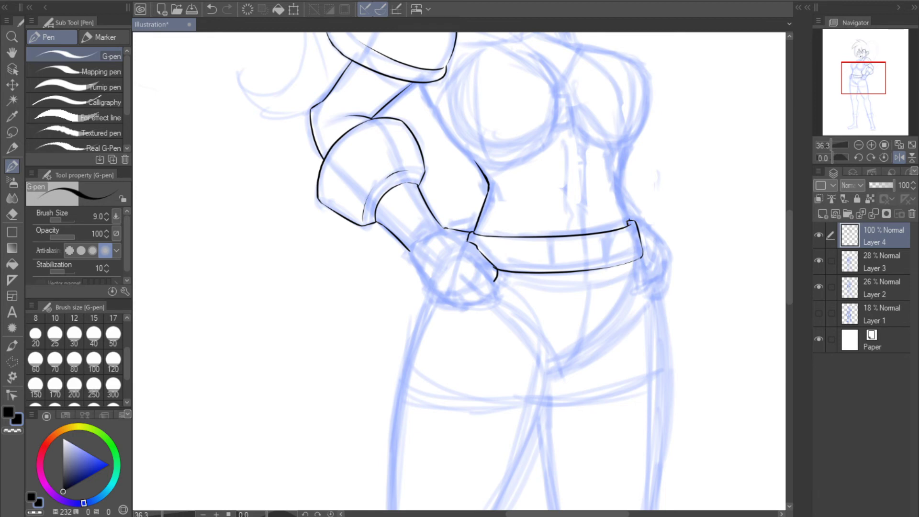
pyautogui.click(898, 157)
# Ink the far side of the waist from the belt up to the underside of the bust
pyautogui.moveTo(856, 78); pyautogui.dragTo(854, 75)
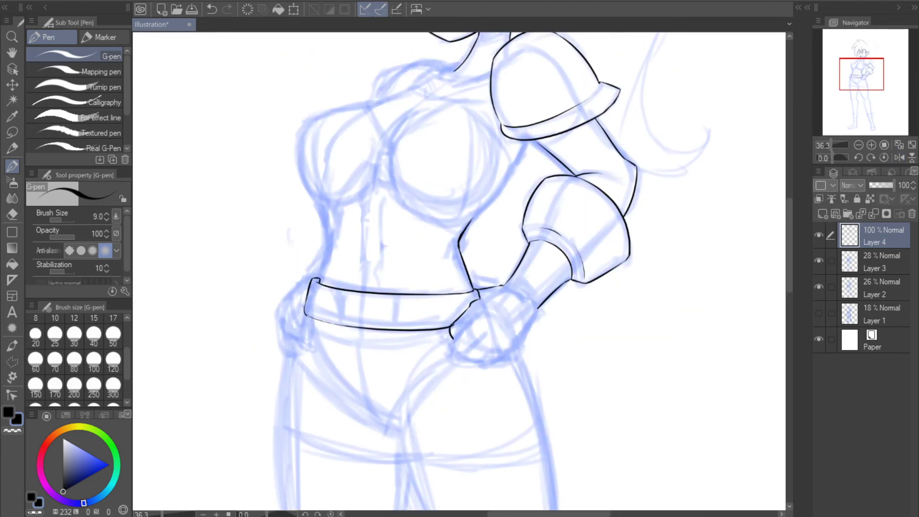
pyautogui.moveTo(320, 283); pyautogui.dragTo(330, 246)
pyautogui.hotkey('ctrl', 'z')
pyautogui.moveTo(320, 282)
pyautogui.mouseDown()
pyautogui.moveTo(334, 237)
pyautogui.moveTo(329, 205)
pyautogui.mouseUp()
pyautogui.click(899, 158)
pyautogui.press('c')
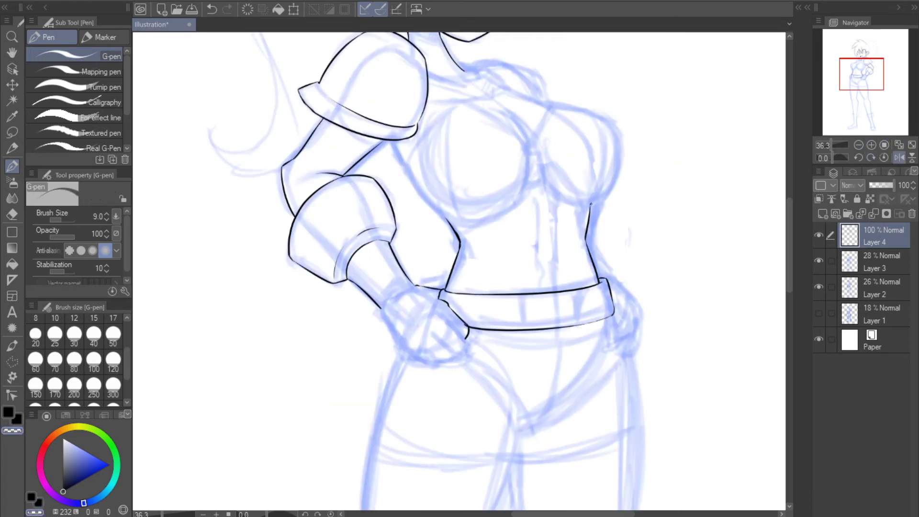
pyautogui.press('x')
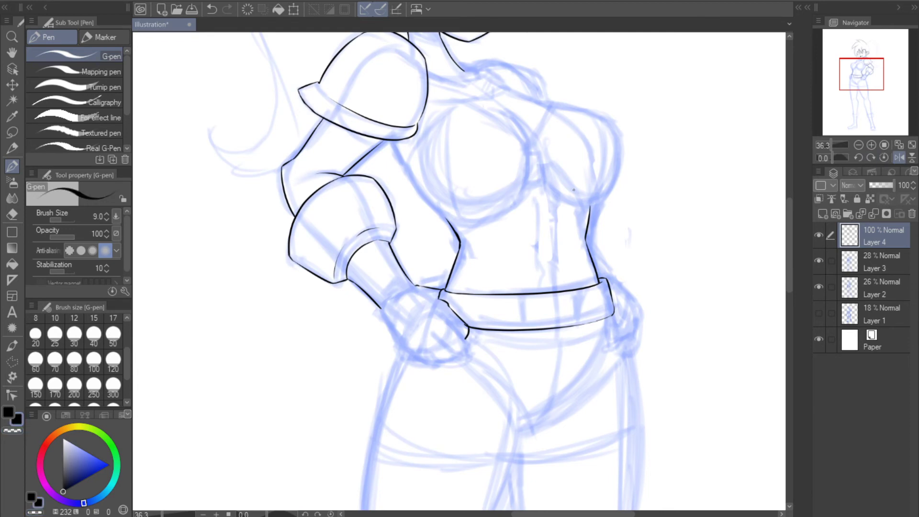
# Ink the broken centre line of the abdomen from the belt up toward the bust
pyautogui.click(898, 157)
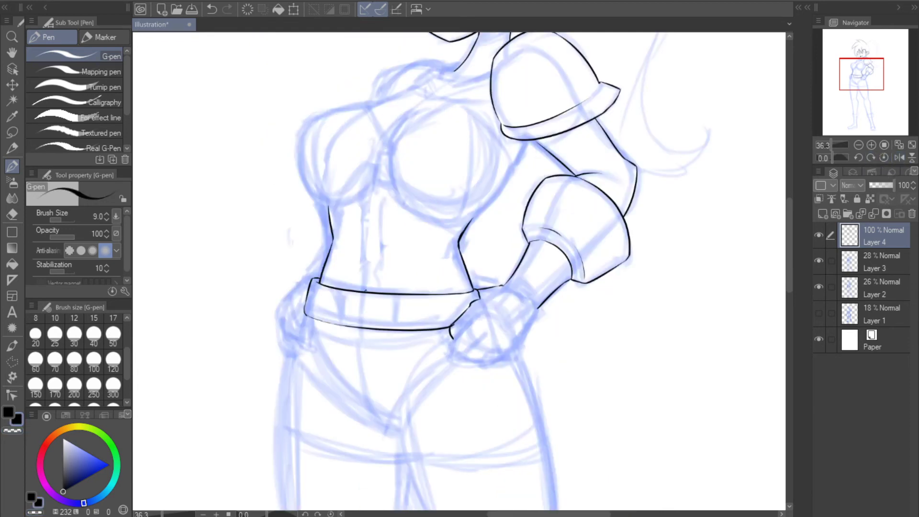
pyautogui.moveTo(366, 290); pyautogui.dragTo(372, 189)
pyautogui.moveTo(370, 241); pyautogui.dragTo(368, 223)
# Ink two vertical dividers across the belt, a thick one nearer the near hand and a thin one toward the far hip
pyautogui.click(900, 157)
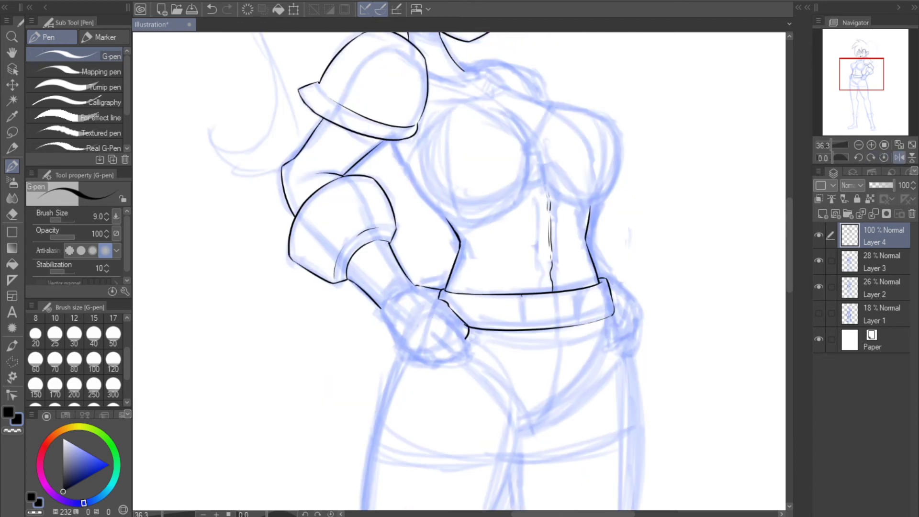
pyautogui.moveTo(522, 295); pyautogui.dragTo(525, 337)
pyautogui.hotkey('ctrl', 'z')
pyautogui.moveTo(522, 293); pyautogui.dragTo(525, 327)
pyautogui.moveTo(520, 296); pyautogui.dragTo(520, 330)
pyautogui.moveTo(521, 295); pyautogui.dragTo(522, 330)
pyautogui.moveTo(575, 290); pyautogui.dragTo(576, 327)
pyautogui.click(899, 158)
# Draw an arrow beside the near thigh pointing at the outer hip just below the hand
pyautogui.click(861, 76)
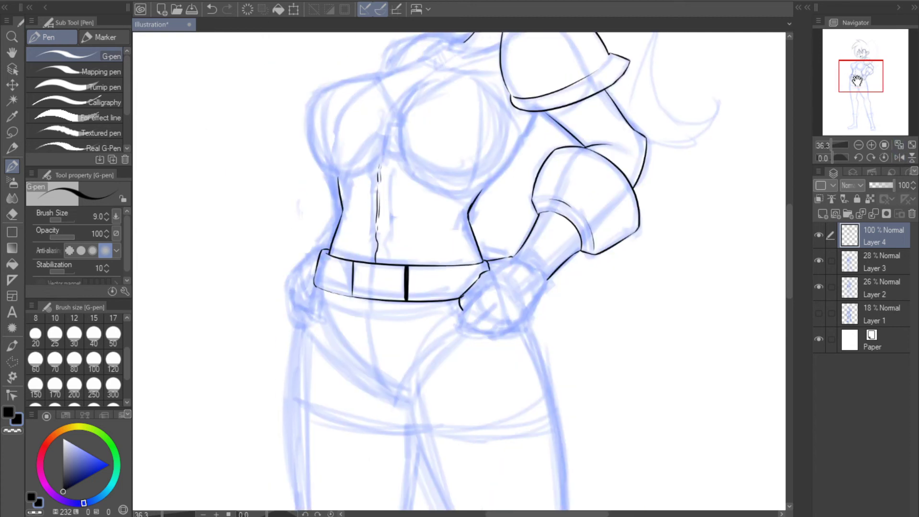
pyautogui.moveTo(537, 349)
pyautogui.mouseDown()
pyautogui.moveTo(589, 400)
pyautogui.moveTo(543, 368)
pyautogui.mouseUp()
pyautogui.moveTo(535, 347); pyautogui.dragTo(567, 342)
pyautogui.moveTo(347, 316)
pyautogui.mouseDown()
pyautogui.moveTo(347, 380)
pyautogui.moveTo(406, 328)
pyautogui.moveTo(397, 386)
pyautogui.mouseUp()
pyautogui.moveTo(396, 324); pyautogui.dragTo(432, 314)
pyautogui.moveTo(432, 314)
pyautogui.mouseDown()
pyautogui.moveTo(436, 366)
pyautogui.moveTo(444, 365)
pyautogui.mouseUp()
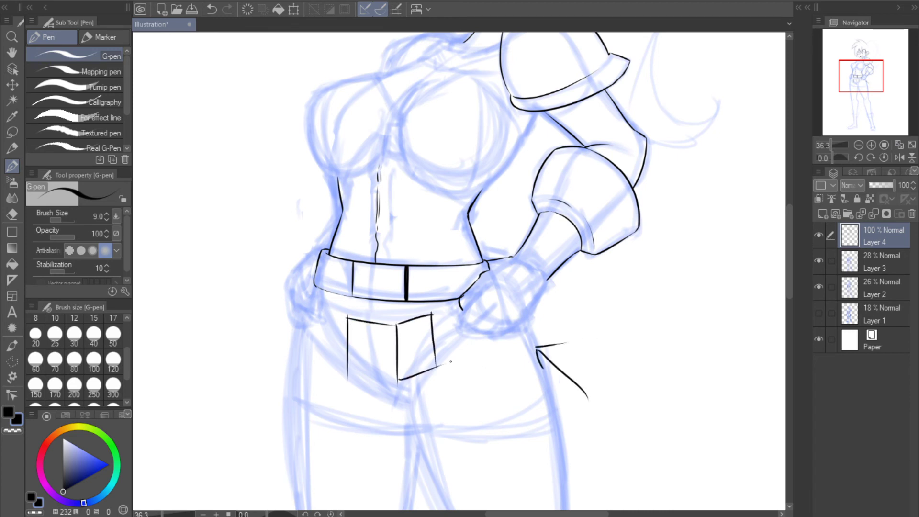
pyautogui.moveTo(348, 317)
pyautogui.mouseDown()
pyautogui.moveTo(387, 310)
pyautogui.moveTo(426, 322)
pyautogui.moveTo(406, 334)
pyautogui.moveTo(414, 362)
pyautogui.mouseUp()
pyautogui.moveTo(345, 330); pyautogui.dragTo(334, 362)
pyautogui.hotkey('ctrl', 'z')
pyautogui.hotkey('ctrl', 'z')
pyautogui.hotkey('ctrl', 'z')
pyautogui.hotkey('ctrl', 'z')
pyautogui.hotkey('ctrl', 'z')
pyautogui.hotkey('ctrl', 'z')
pyautogui.hotkey('ctrl', 'z')
pyautogui.hotkey('ctrl', 'z')
pyautogui.hotkey('ctrl', 'z')
pyautogui.hotkey('ctrl', 'z')
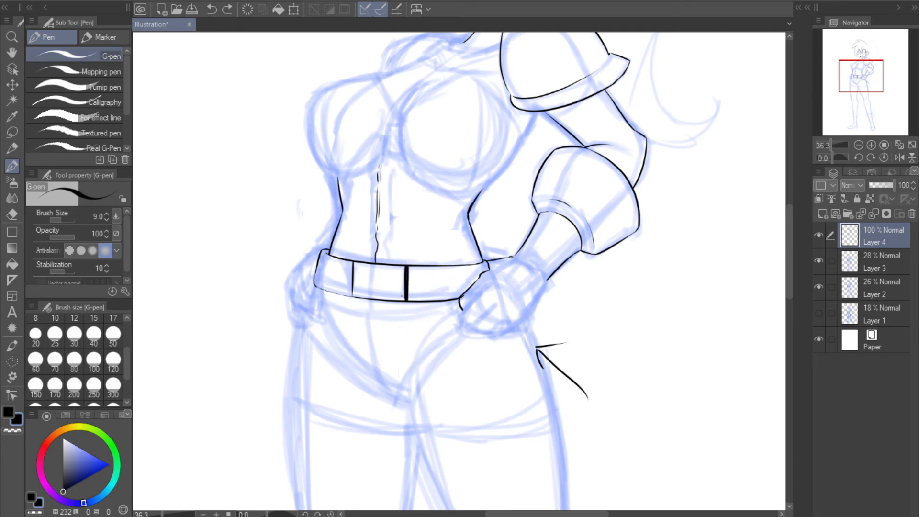
# Go over the belt's thick divider again and ink the far leg opening of the briefs from the crotch to the belt
pyautogui.moveTo(403, 300); pyautogui.dragTo(404, 266)
pyautogui.click(899, 157)
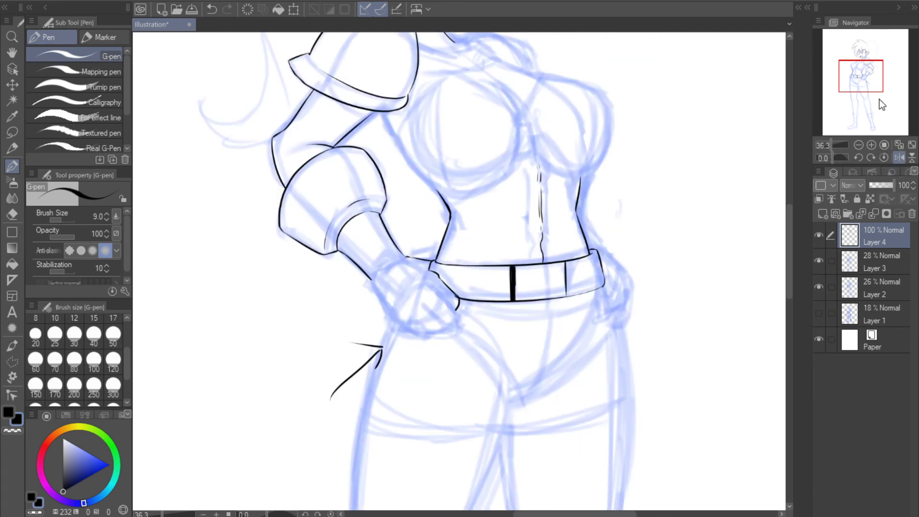
pyautogui.moveTo(865, 86); pyautogui.dragTo(866, 90)
pyautogui.moveTo(521, 331); pyautogui.dragTo(605, 249)
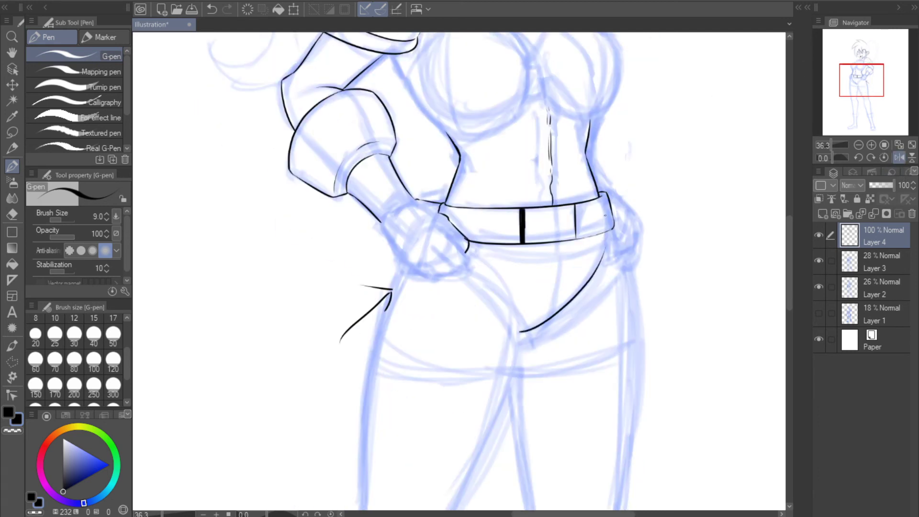
pyautogui.hotkey('ctrl', 'z')
pyautogui.moveTo(517, 334); pyautogui.dragTo(602, 227)
pyautogui.hotkey('ctrl', 'z')
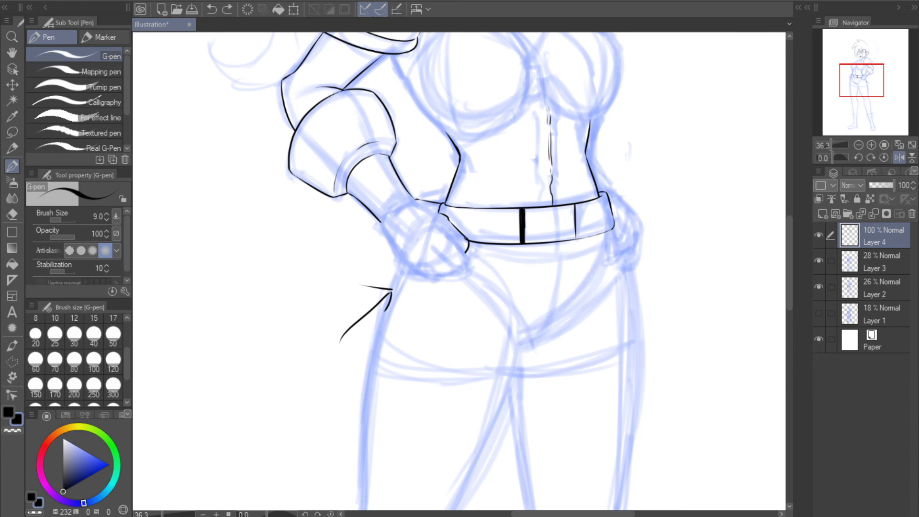
pyautogui.moveTo(519, 330)
pyautogui.mouseDown()
pyautogui.moveTo(589, 278)
pyautogui.moveTo(608, 249)
pyautogui.mouseUp()
pyautogui.click(895, 158)
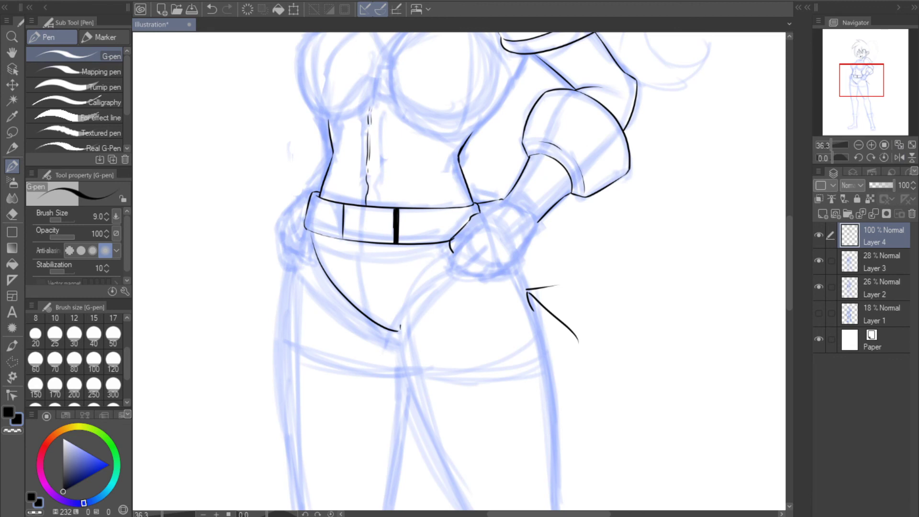
# Ink the near leg opening of the briefs from the crotch up to the hand on the hip
pyautogui.moveTo(399, 330); pyautogui.dragTo(444, 254)
pyautogui.hotkey('ctrl', 'z')
pyautogui.moveTo(399, 330); pyautogui.dragTo(444, 253)
pyautogui.click(899, 157)
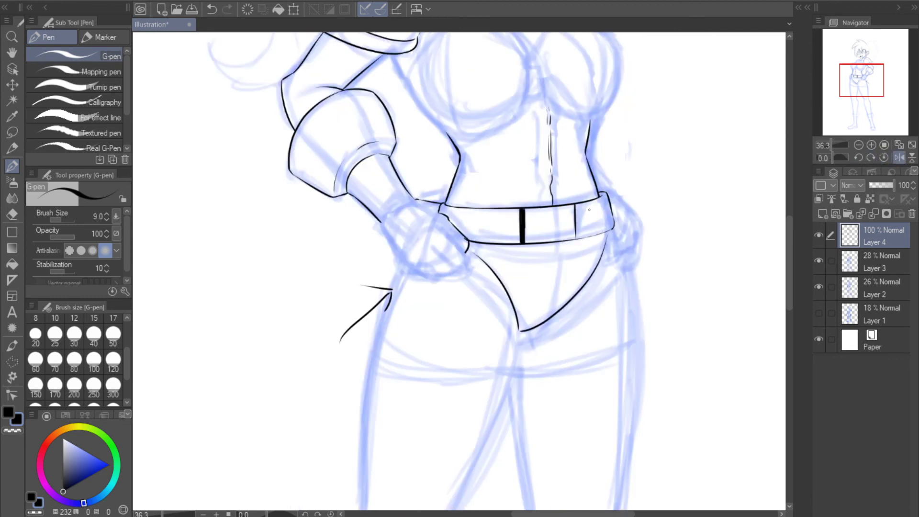
# Ink the curled fingertips, finger separations and small knuckle marks of the near hand
pyautogui.moveTo(467, 253)
pyautogui.mouseDown()
pyautogui.moveTo(456, 267)
pyautogui.moveTo(463, 272)
pyautogui.moveTo(469, 258)
pyautogui.moveTo(455, 269)
pyautogui.mouseUp()
pyautogui.hotkey('ctrl', 'z')
pyautogui.hotkey('ctrl', 'z')
pyautogui.hotkey('ctrl', 'z')
pyautogui.click(899, 157)
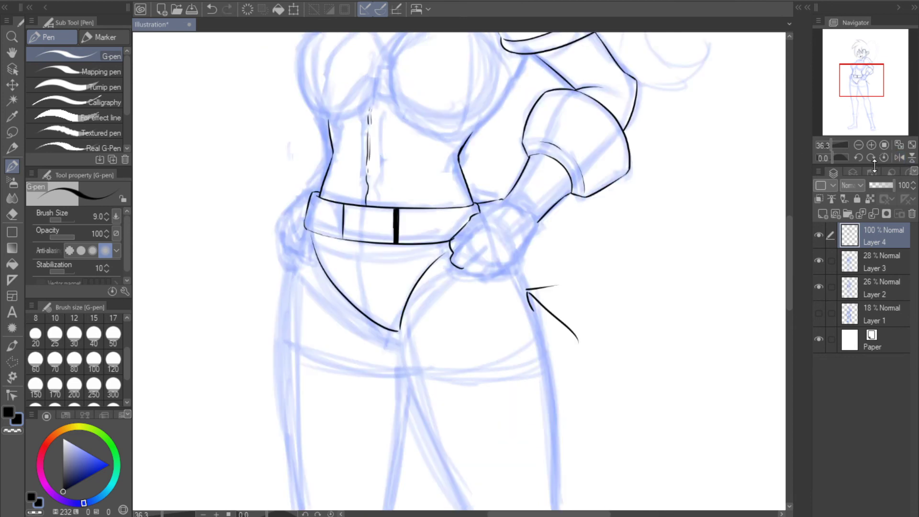
pyautogui.moveTo(463, 267)
pyautogui.mouseDown()
pyautogui.moveTo(477, 275)
pyautogui.moveTo(470, 266)
pyautogui.moveTo(497, 256)
pyautogui.moveTo(476, 242)
pyautogui.moveTo(452, 254)
pyautogui.mouseUp()
pyautogui.hotkey('ctrl', 'z')
pyautogui.moveTo(481, 221); pyautogui.dragTo(476, 227)
pyautogui.moveTo(482, 274)
pyautogui.mouseDown()
pyautogui.moveTo(495, 257)
pyautogui.moveTo(482, 275)
pyautogui.moveTo(507, 263)
pyautogui.mouseUp()
pyautogui.hotkey('ctrl', 'z')
pyautogui.hotkey('ctrl', 'z')
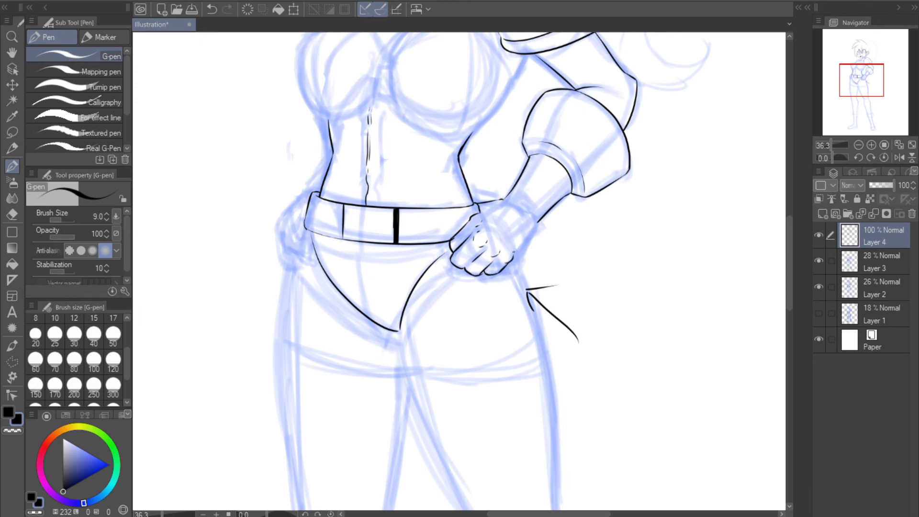
# Ink the outer edge of the near hand from the wrist down to the last finger
pyautogui.moveTo(534, 231); pyautogui.dragTo(514, 253)
pyautogui.hotkey('ctrl', 'z')
pyautogui.moveTo(535, 225)
pyautogui.mouseDown()
pyautogui.moveTo(513, 253)
pyautogui.moveTo(539, 220)
pyautogui.mouseUp()
pyautogui.hotkey('ctrl', 'z')
pyautogui.click(899, 158)
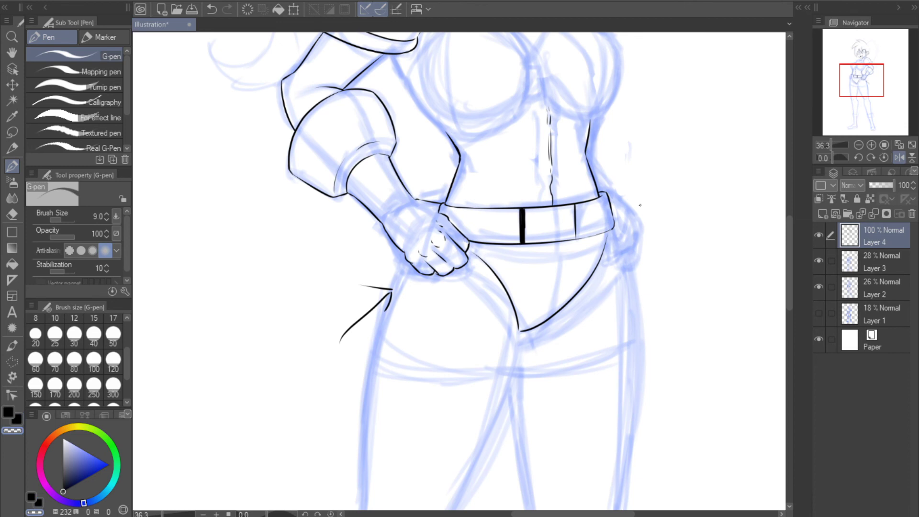
# Ink the outer contour and fingers of the far hand resting on the hip behind the belt's end
pyautogui.click(899, 157)
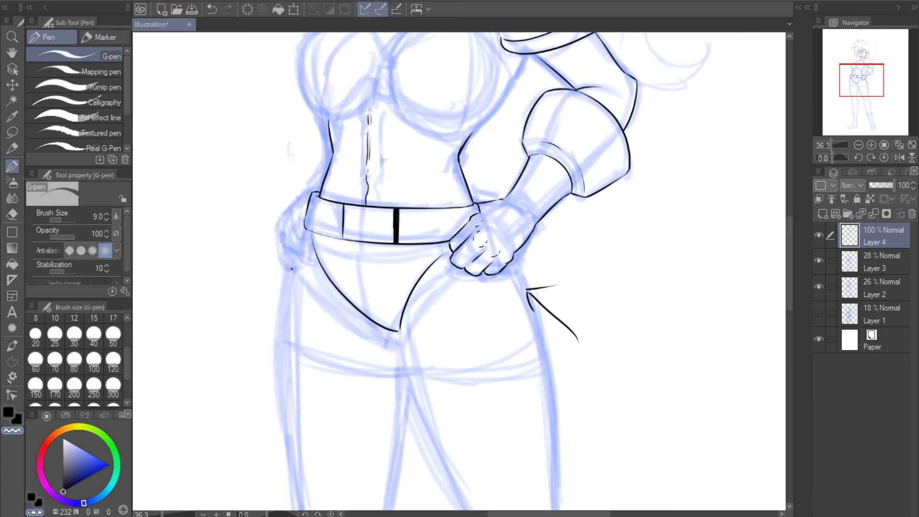
pyautogui.press('c')
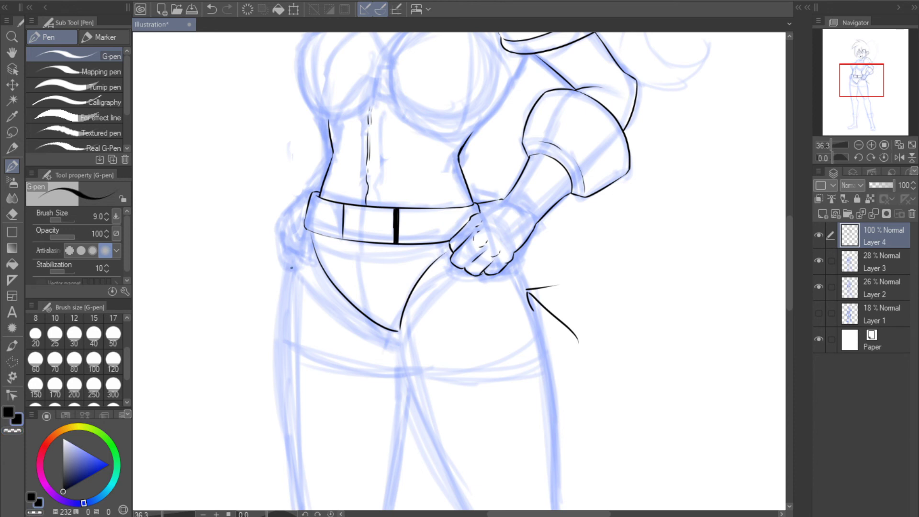
pyautogui.moveTo(287, 263)
pyautogui.mouseDown()
pyautogui.moveTo(295, 265)
pyautogui.moveTo(281, 250)
pyautogui.moveTo(284, 219)
pyautogui.moveTo(290, 249)
pyautogui.mouseUp()
pyautogui.hotkey('ctrl', 'z')
pyautogui.moveTo(288, 216); pyautogui.dragTo(290, 223)
pyautogui.click(899, 158)
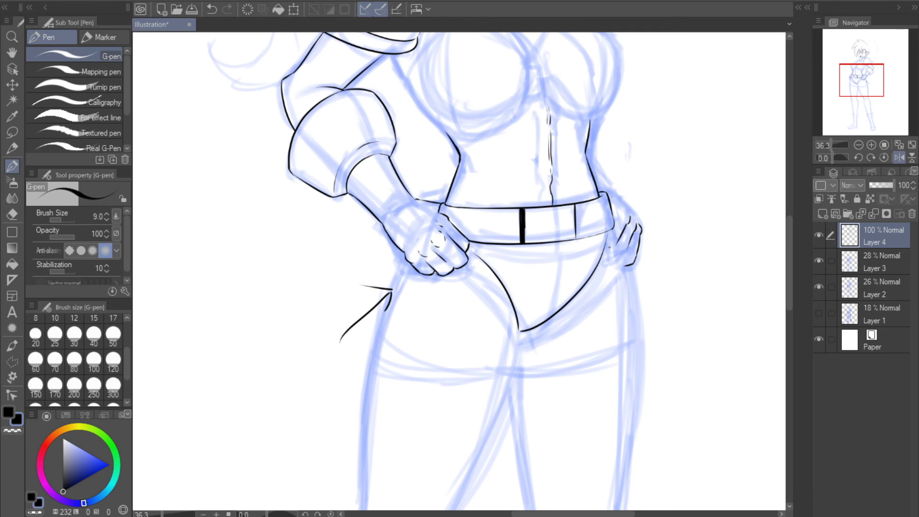
# Redo the far hand's inner finger lines and ink its short lower edge where it meets the hip
pyautogui.hotkey('ctrl', 'z')
pyautogui.moveTo(630, 222); pyautogui.dragTo(613, 249)
pyautogui.hotkey('ctrl', 'z')
pyautogui.moveTo(610, 243)
pyautogui.mouseDown()
pyautogui.moveTo(621, 266)
pyautogui.moveTo(612, 247)
pyautogui.mouseUp()
pyautogui.hotkey('ctrl', 'z')
pyautogui.hotkey('ctrl', 'z')
pyautogui.hotkey('ctrl', 'z')
pyautogui.hotkey('ctrl', 'z')
pyautogui.hotkey('ctrl', 'z')
pyautogui.hotkey('ctrl', 'z')
pyautogui.press('c')
pyautogui.press('c')
pyautogui.moveTo(611, 249); pyautogui.dragTo(629, 246)
pyautogui.press('c')
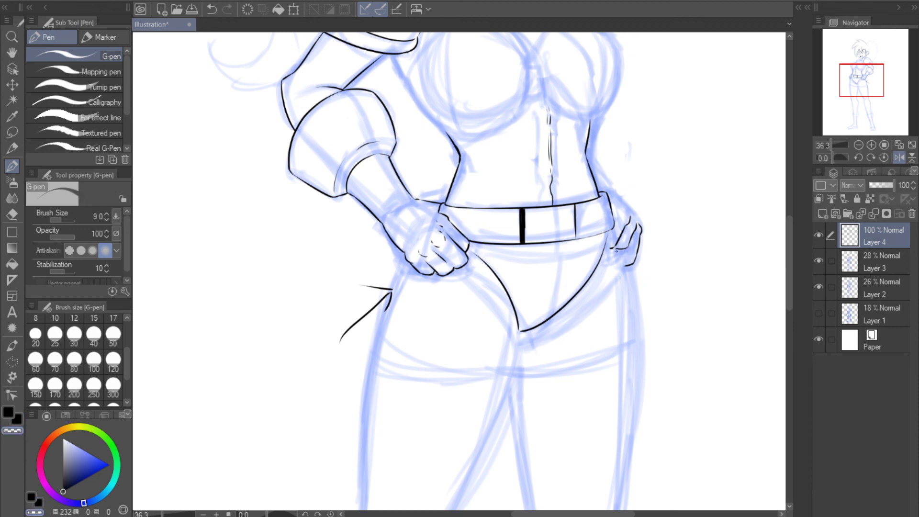
pyautogui.press('c')
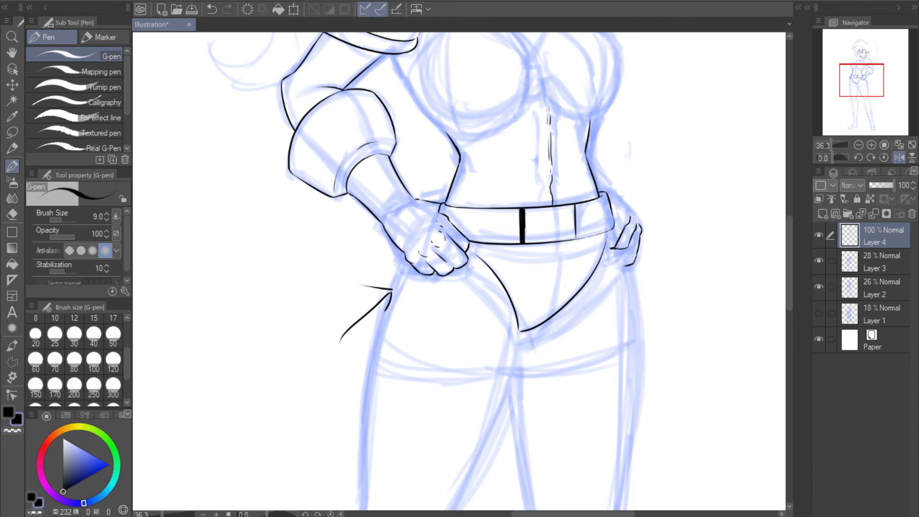
# Finish the far hand's lower edge with a short stroke and ink the lower curve of the near bust
pyautogui.moveTo(621, 249); pyautogui.dragTo(631, 253)
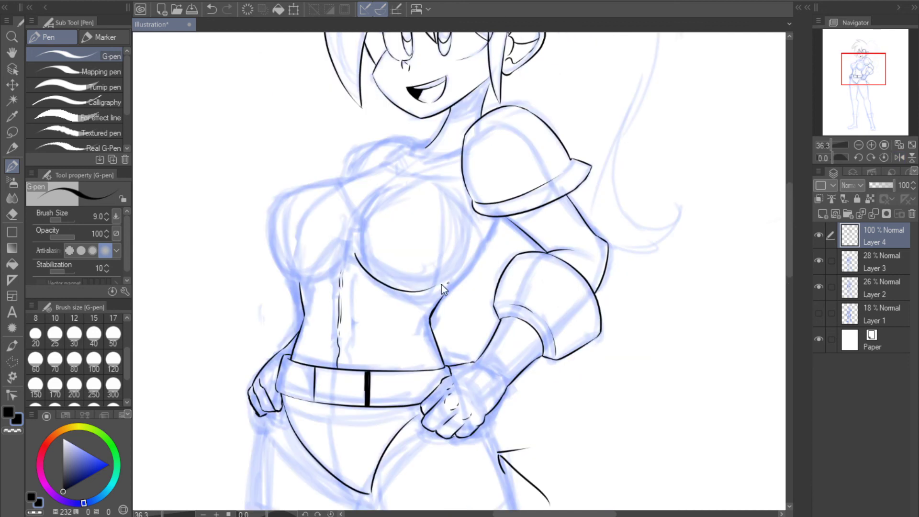
pyautogui.hotkey('ctrl', 'z')
pyautogui.moveTo(353, 253); pyautogui.dragTo(441, 284)
pyautogui.click(902, 157)
pyautogui.click(900, 157)
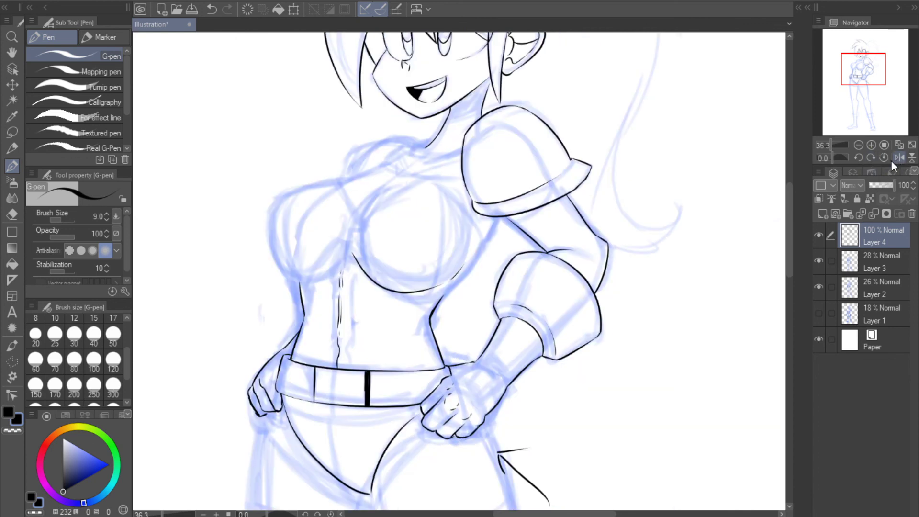
# Ink the near side contour of the torso from the waist up to the armpit
pyautogui.moveTo(440, 303); pyautogui.dragTo(478, 245)
pyautogui.hotkey('ctrl', 'z')
pyautogui.moveTo(440, 301)
pyautogui.mouseDown()
pyautogui.moveTo(494, 223)
pyautogui.moveTo(487, 218)
pyautogui.mouseUp()
pyautogui.hotkey('ctrl', 'z')
pyautogui.hotkey('ctrl', 'z')
pyautogui.hotkey('ctrl', 'z')
pyautogui.click(899, 157)
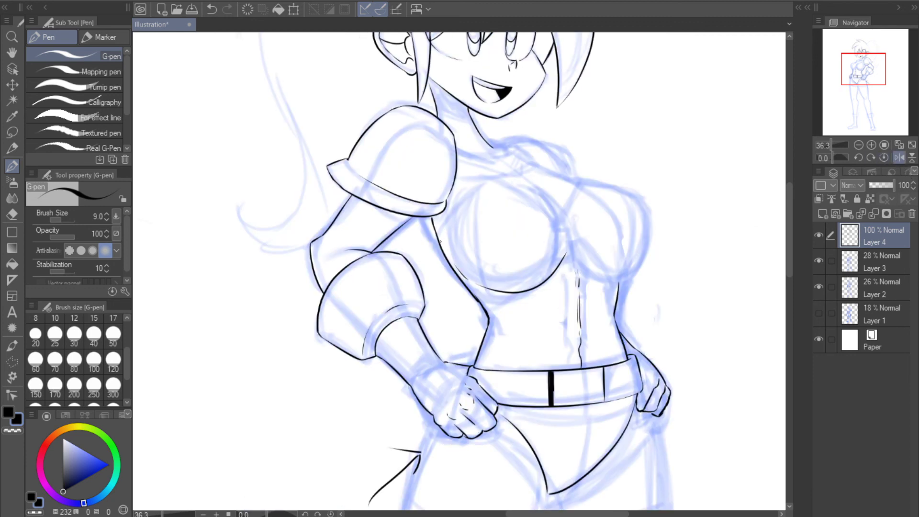
# Ink the outer curve and the upper inner edge of the near bust cup
pyautogui.moveTo(438, 242); pyautogui.dragTo(460, 204)
pyautogui.click(899, 158)
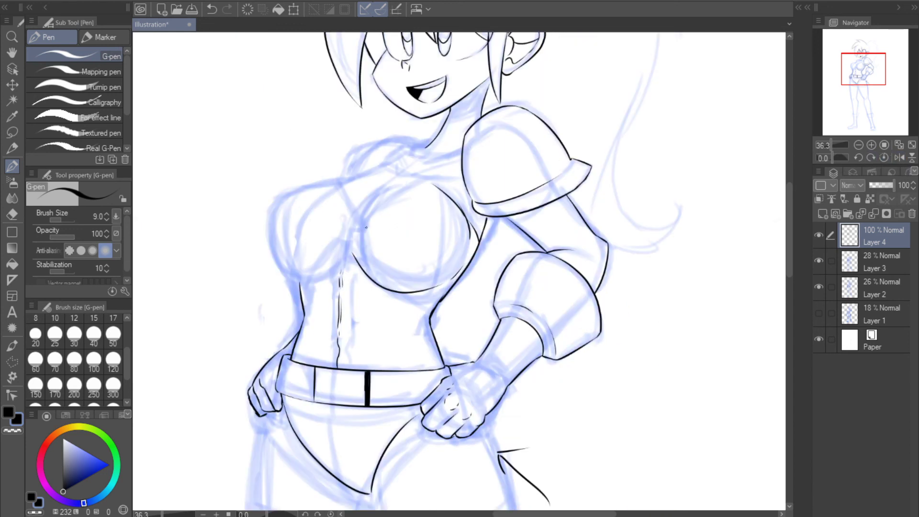
pyautogui.moveTo(360, 232); pyautogui.dragTo(417, 187)
pyautogui.hotkey('ctrl', 'z')
pyautogui.moveTo(361, 227); pyautogui.dragTo(429, 185)
pyautogui.click(899, 157)
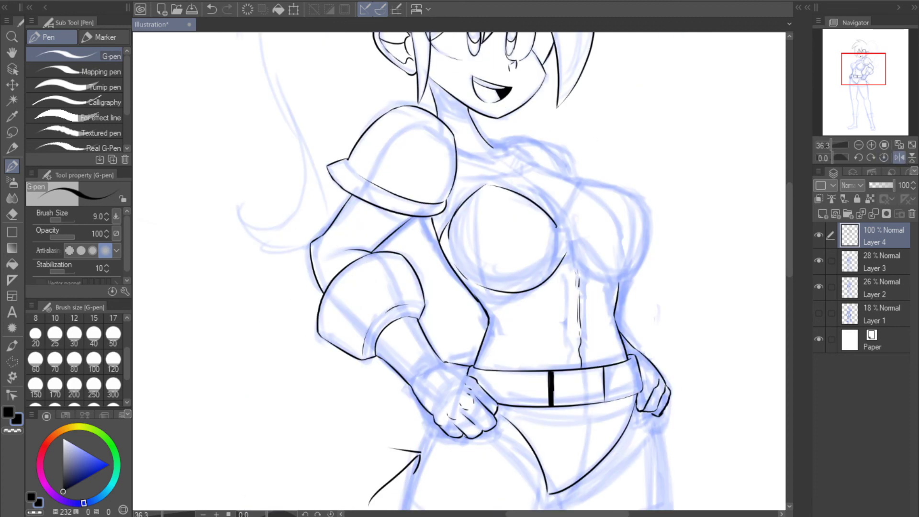
# Ink the inner neckline edge of the far bust cup and its curved upper contour out to the side
pyautogui.moveTo(566, 225); pyautogui.dragTo(593, 184)
pyautogui.click(900, 157)
pyautogui.moveTo(268, 225)
pyautogui.mouseDown()
pyautogui.moveTo(306, 185)
pyautogui.moveTo(326, 184)
pyautogui.mouseUp()
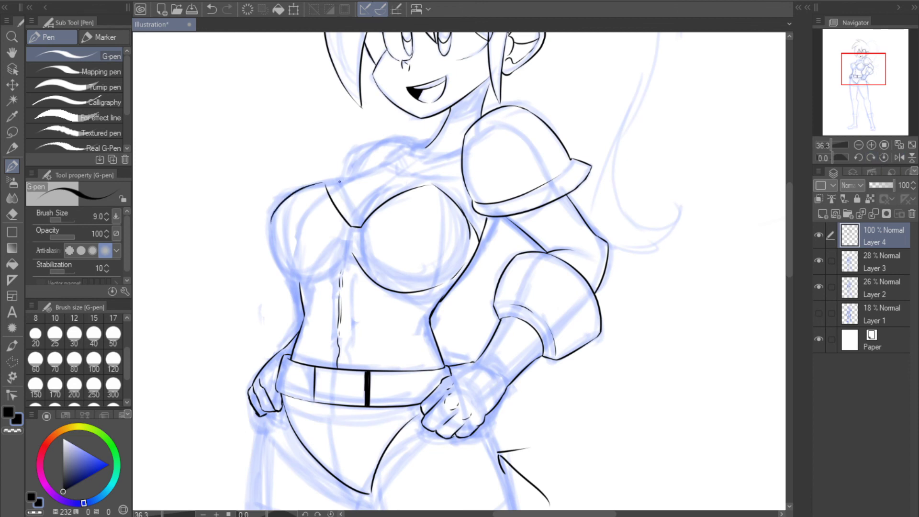
pyautogui.hotkey('ctrl', 'z')
pyautogui.moveTo(267, 228); pyautogui.dragTo(326, 185)
pyautogui.hotkey('ctrl', 'z')
pyautogui.moveTo(267, 229); pyautogui.dragTo(326, 184)
pyautogui.hotkey('ctrl', 'z')
pyautogui.moveTo(267, 237); pyautogui.dragTo(327, 185)
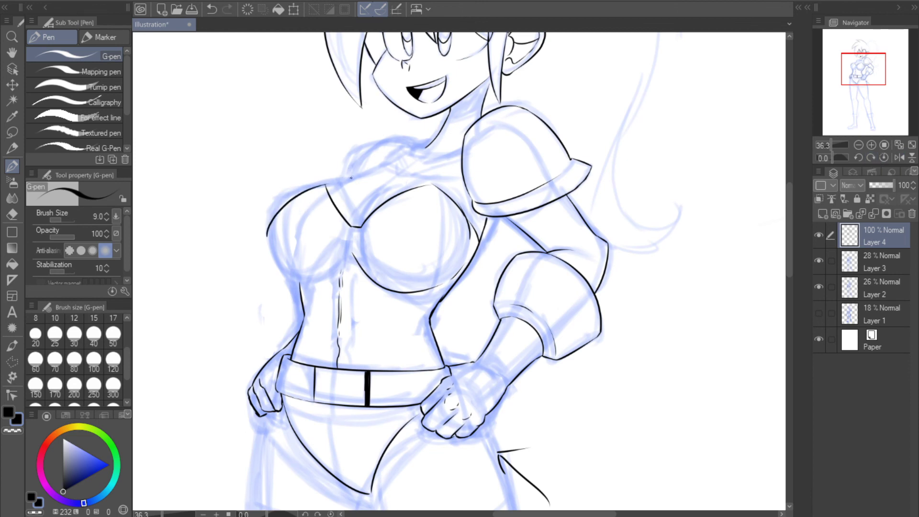
pyautogui.press('c')
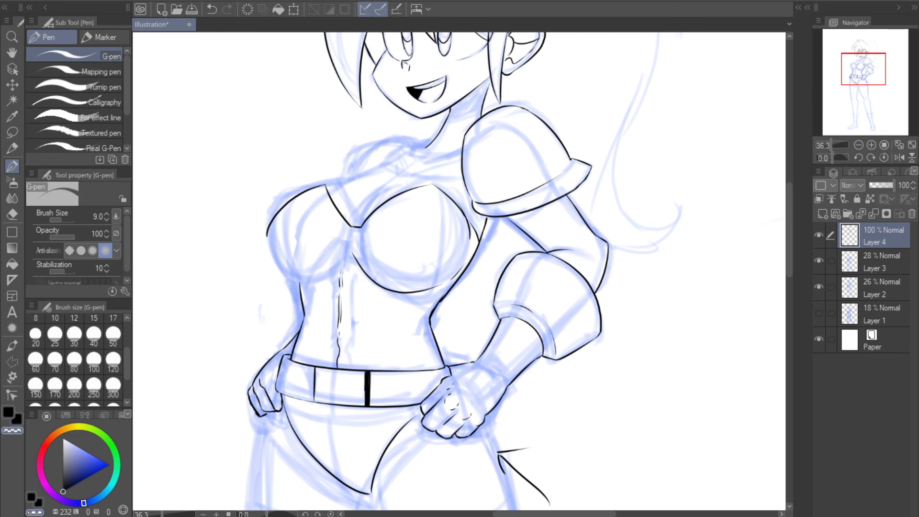
pyautogui.press('c')
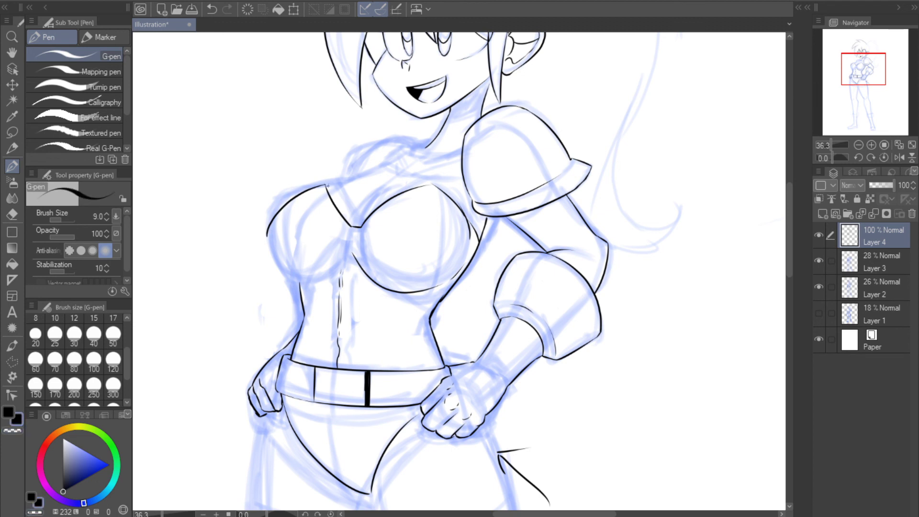
# Ink the near collarbone, the small notch at the base of the neck and the upper chest line meeting the far cup
pyautogui.moveTo(326, 185)
pyautogui.mouseDown()
pyautogui.moveTo(349, 186)
pyautogui.moveTo(337, 198)
pyautogui.moveTo(379, 169)
pyautogui.mouseUp()
pyautogui.hotkey('ctrl', 'z')
pyautogui.click(900, 157)
pyautogui.moveTo(458, 155); pyautogui.dragTo(507, 167)
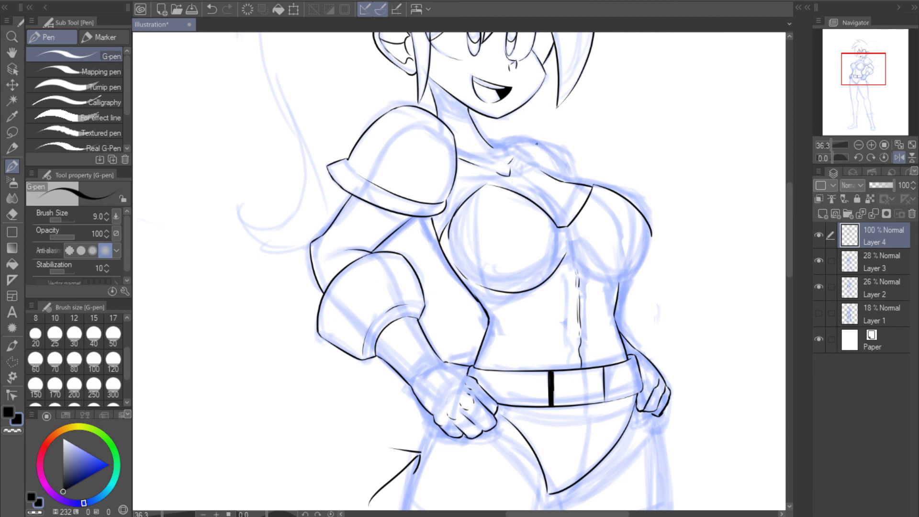
pyautogui.press('h')
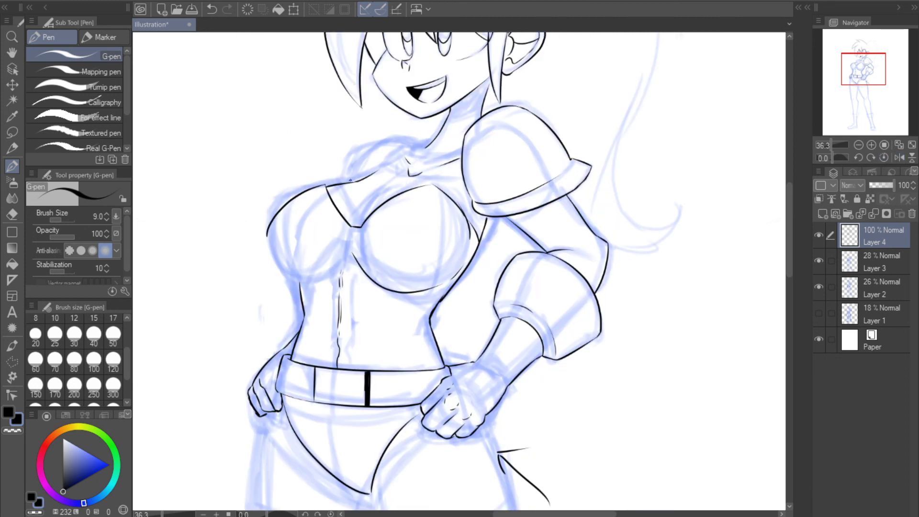
# Ink the rounded outline of the far shoulder and the inner line running along it from the neck
pyautogui.moveTo(350, 180)
pyautogui.mouseDown()
pyautogui.moveTo(376, 142)
pyautogui.moveTo(420, 136)
pyautogui.moveTo(428, 145)
pyautogui.mouseUp()
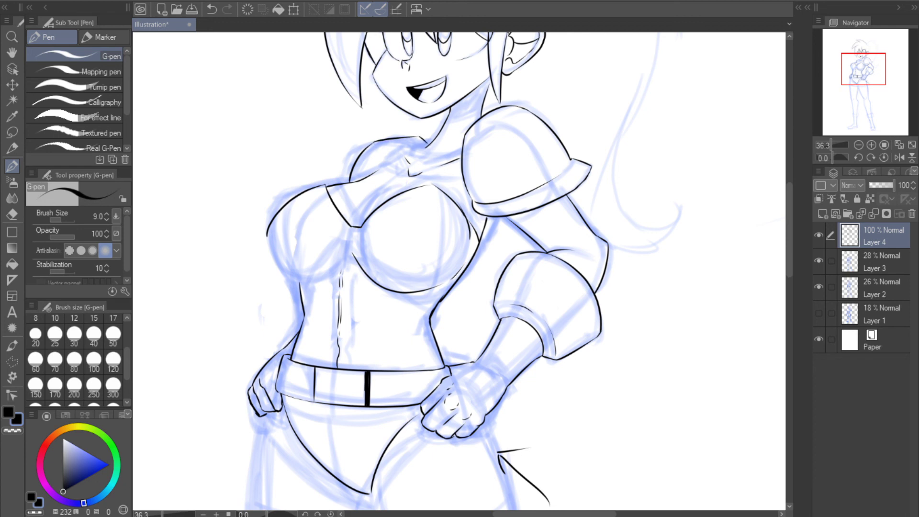
pyautogui.click(899, 158)
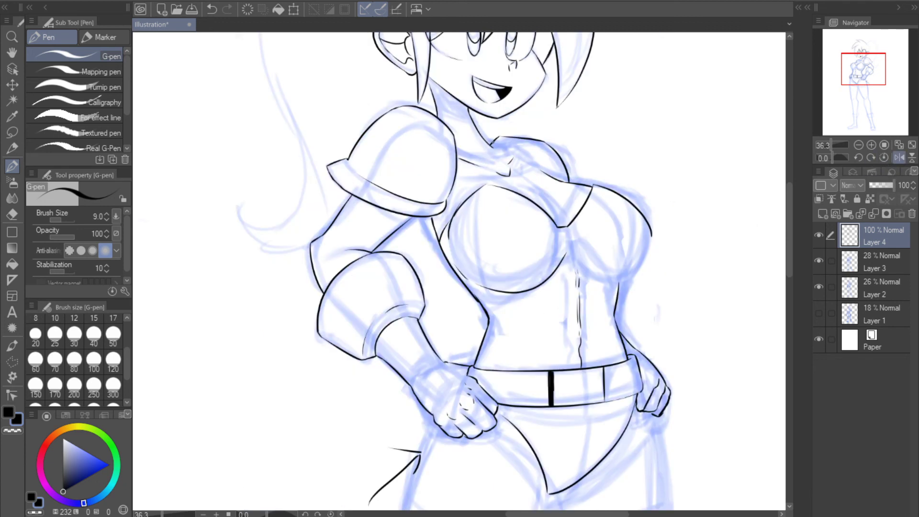
pyautogui.click(899, 158)
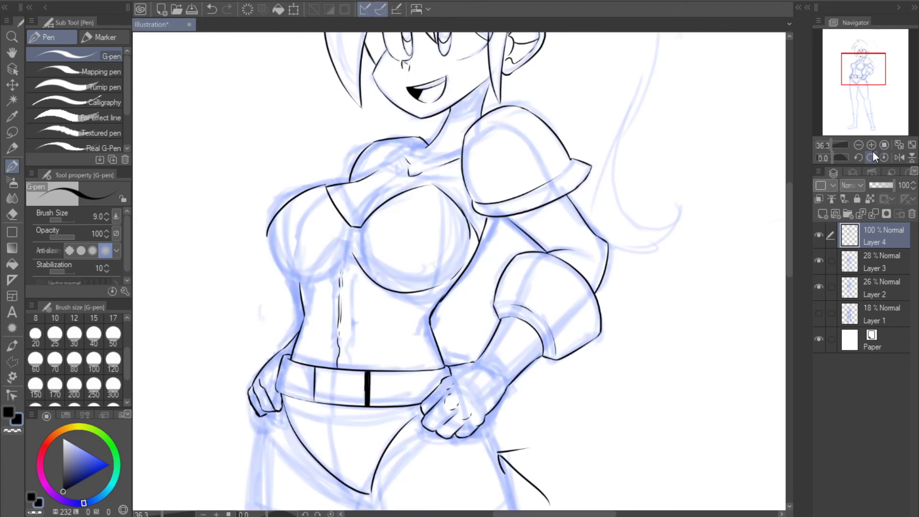
pyautogui.moveTo(378, 169); pyautogui.dragTo(429, 146)
pyautogui.click(896, 158)
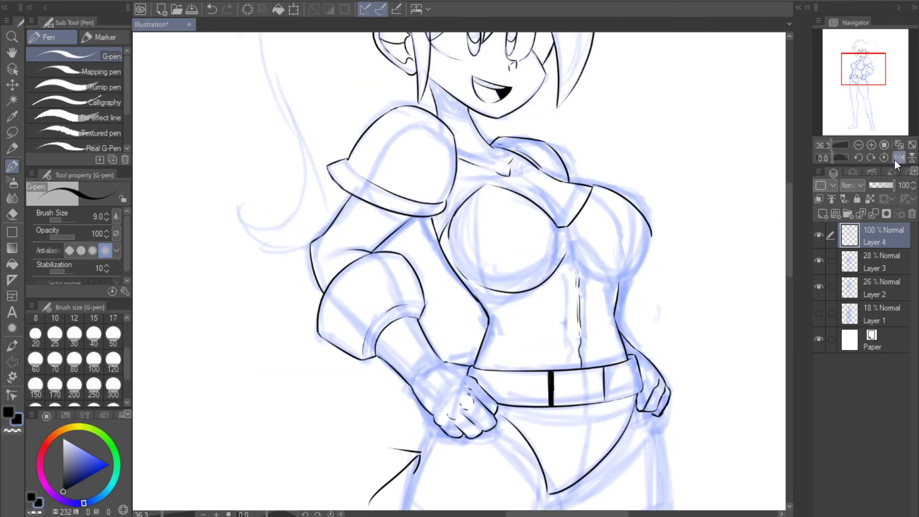
pyautogui.click(897, 159)
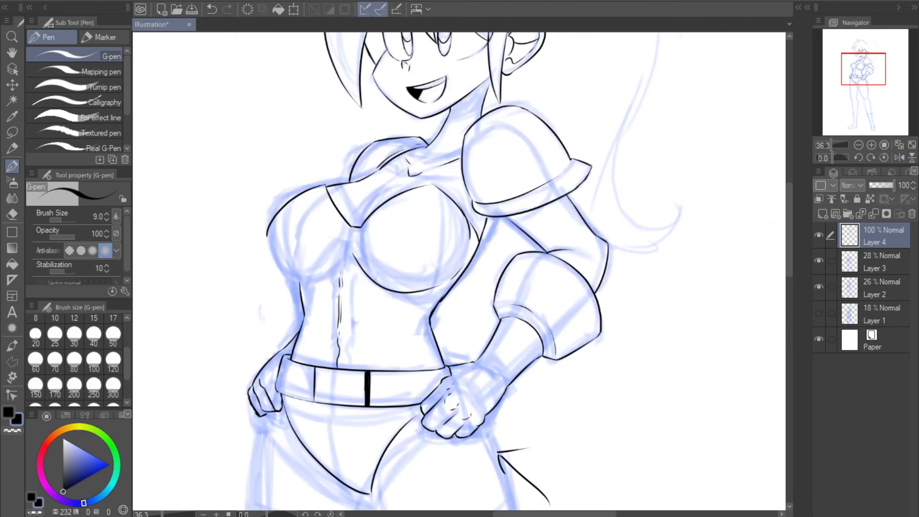
pyautogui.moveTo(857, 102); pyautogui.dragTo(857, 104)
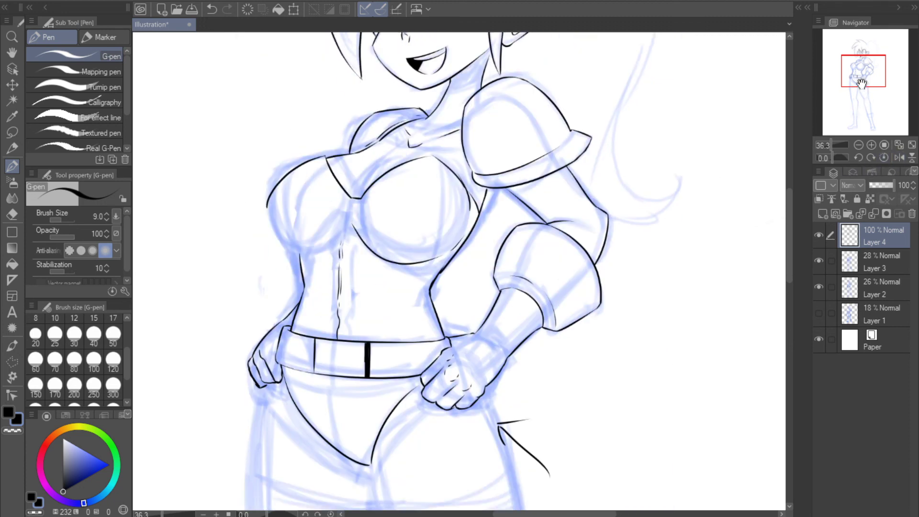
pyautogui.click(897, 157)
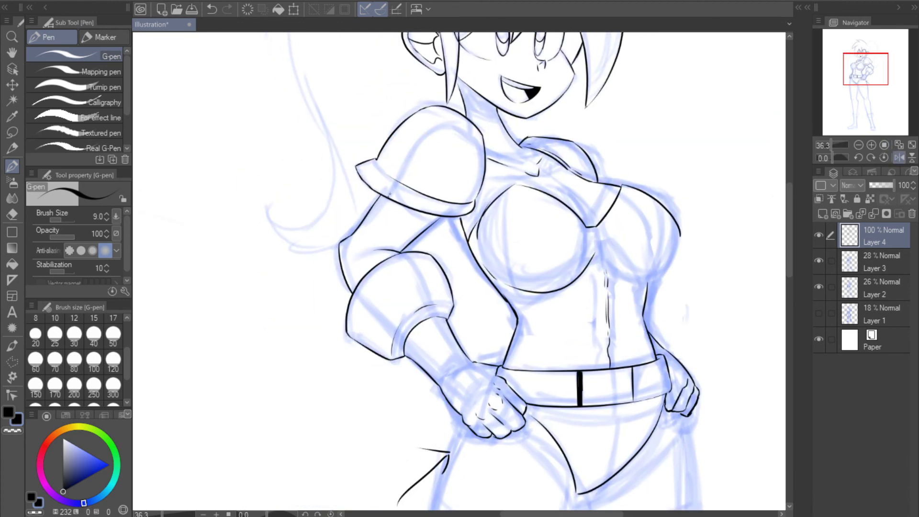
pyautogui.moveTo(391, 188)
pyautogui.mouseDown()
pyautogui.moveTo(407, 167)
pyautogui.moveTo(396, 180)
pyautogui.moveTo(435, 128)
pyautogui.moveTo(478, 140)
pyautogui.mouseUp()
pyautogui.hotkey('ctrl', 'z')
pyautogui.hotkey('ctrl', 'z')
pyautogui.click(901, 157)
# Ink a curved vertical seam line down each of the two bust cups
pyautogui.moveTo(857, 71); pyautogui.dragTo(848, 79)
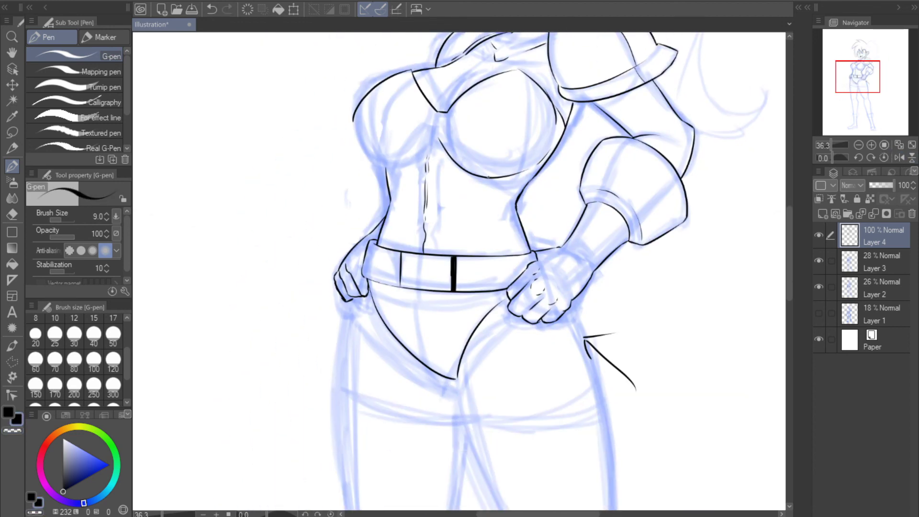
pyautogui.moveTo(489, 177)
pyautogui.mouseDown()
pyautogui.moveTo(512, 114)
pyautogui.moveTo(511, 81)
pyautogui.mouseUp()
pyautogui.moveTo(389, 164); pyautogui.dragTo(379, 82)
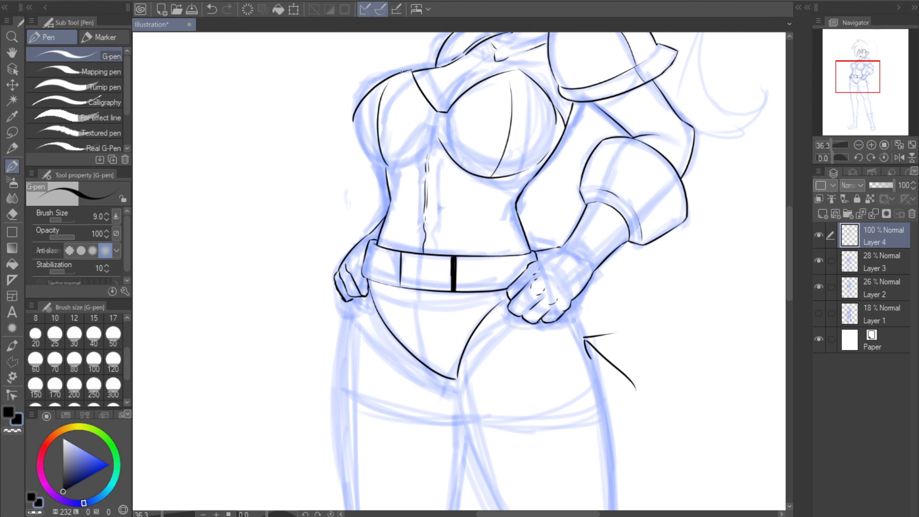
pyautogui.hotkey('ctrl', 'z')
pyautogui.moveTo(385, 164); pyautogui.dragTo(387, 88)
# Ink the lower outer contour of the far bust cup, curving in to the side of the torso
pyautogui.click(898, 156)
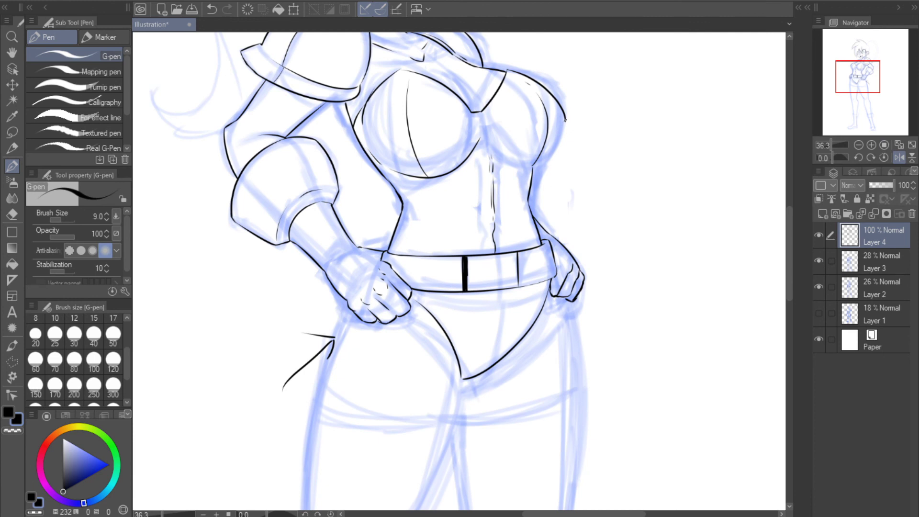
pyautogui.moveTo(565, 120); pyautogui.dragTo(532, 171)
pyautogui.hotkey('ctrl', 'z')
pyautogui.moveTo(565, 120); pyautogui.dragTo(532, 169)
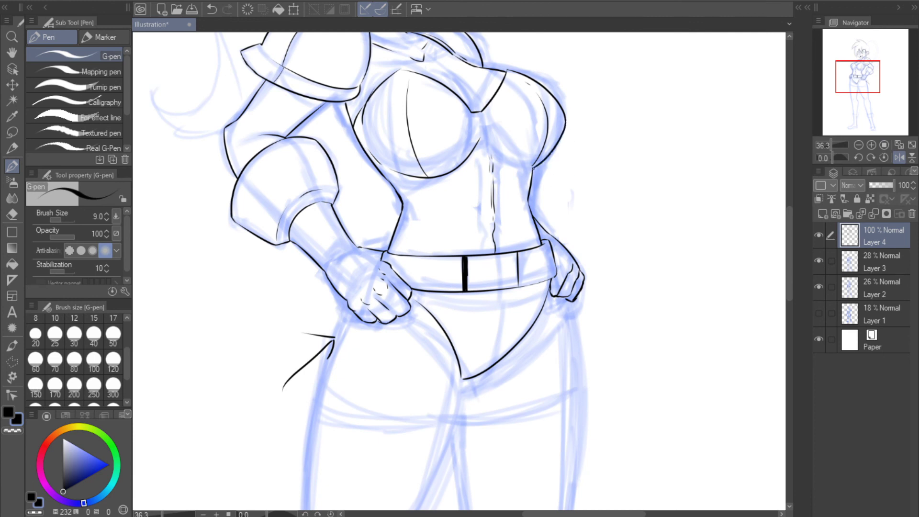